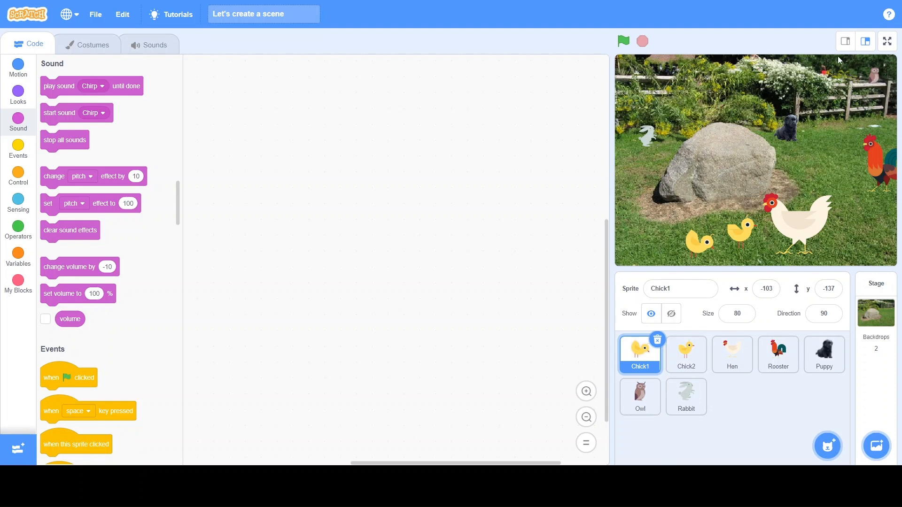
Step: View the finished animal scene in full screen and return to the editor
{"action": "left_click", "coordinate": [886, 41]}
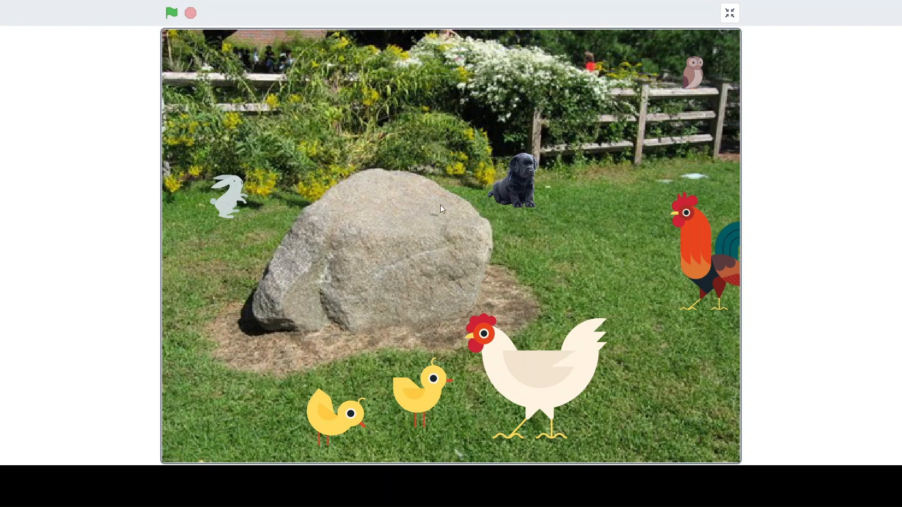
{"action": "left_click", "coordinate": [730, 15]}
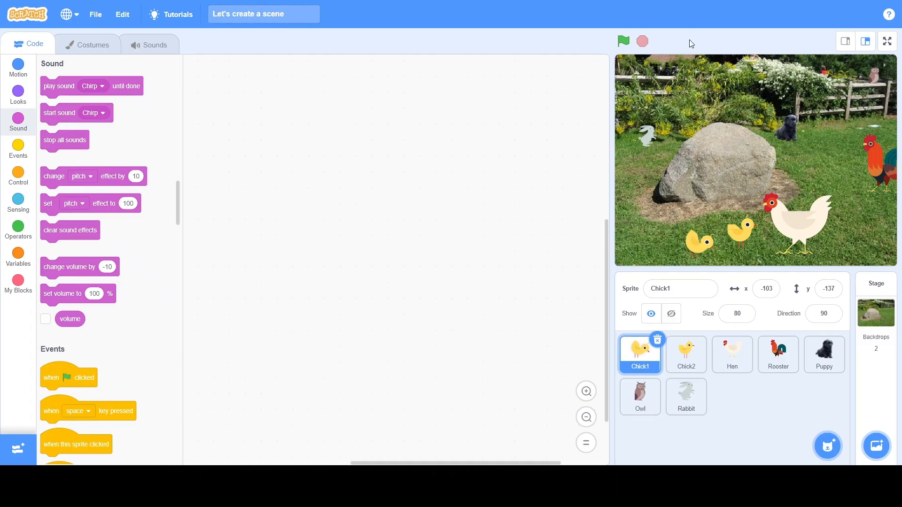
Step: Start a new project and set its backdrop to Garden-rock from the backdrop library
{"action": "left_click", "coordinate": [100, 22]}
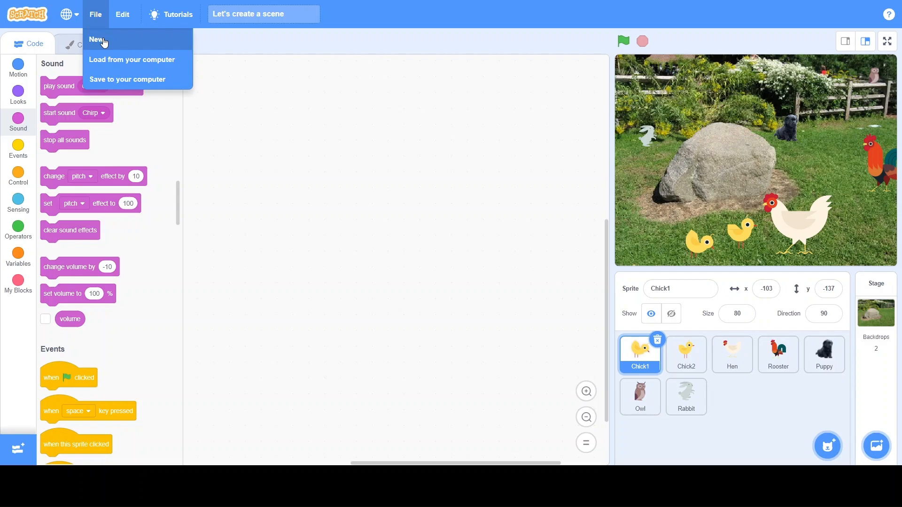
{"action": "left_click", "coordinate": [103, 42]}
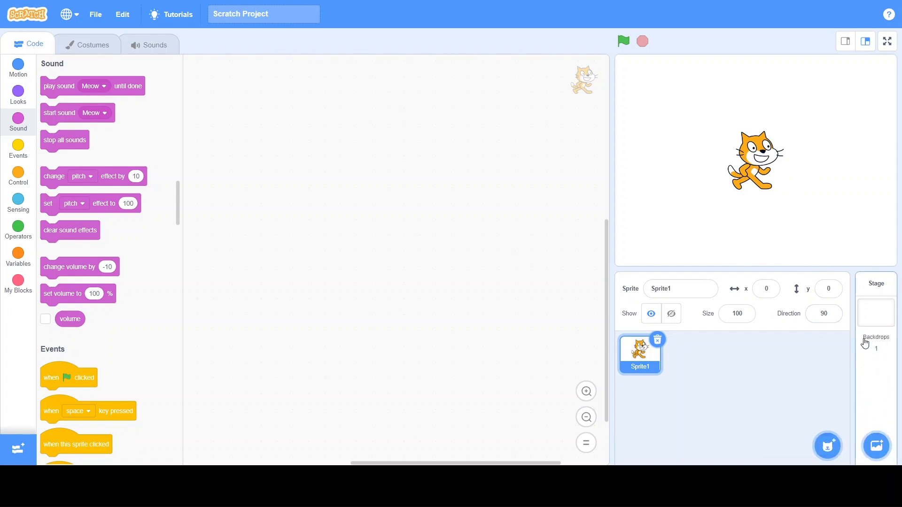
{"action": "mouse_move", "coordinate": [884, 450]}
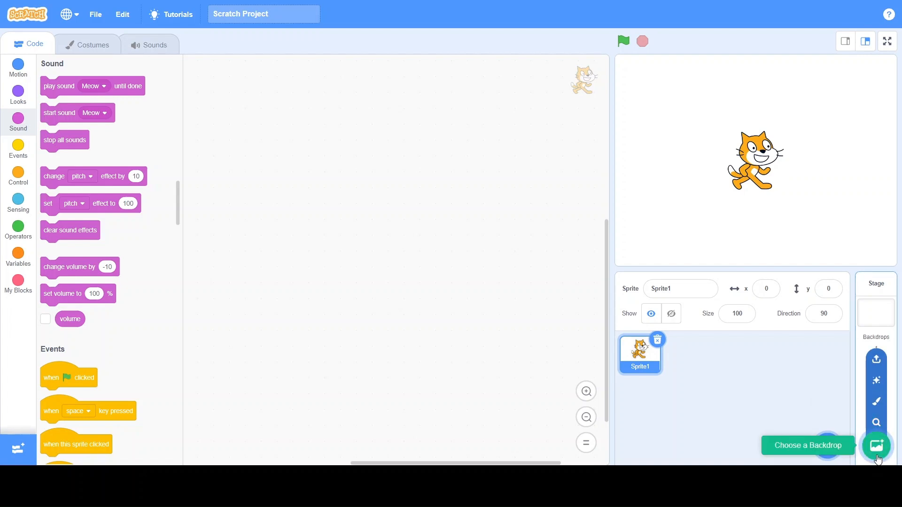
{"action": "left_click", "coordinate": [876, 446]}
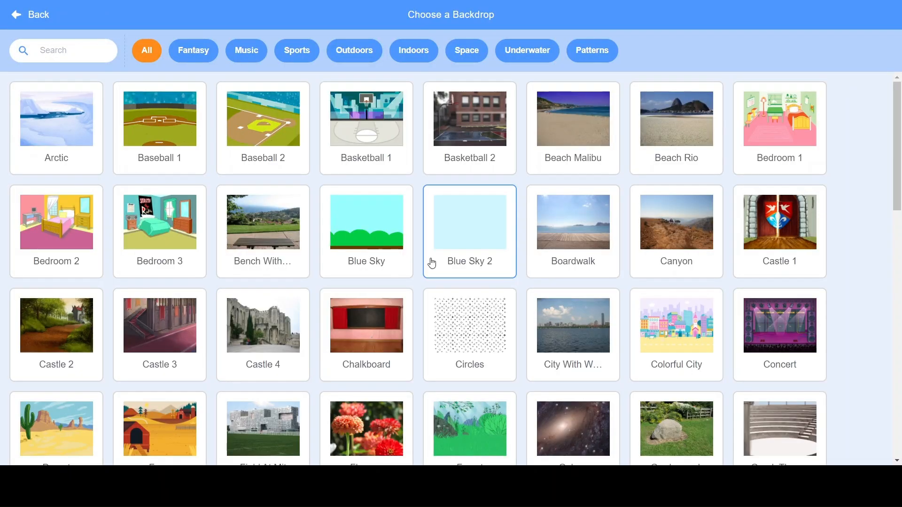
{"action": "scroll", "coordinate": [432, 263], "scroll_direction": "down", "scroll_amount": 3}
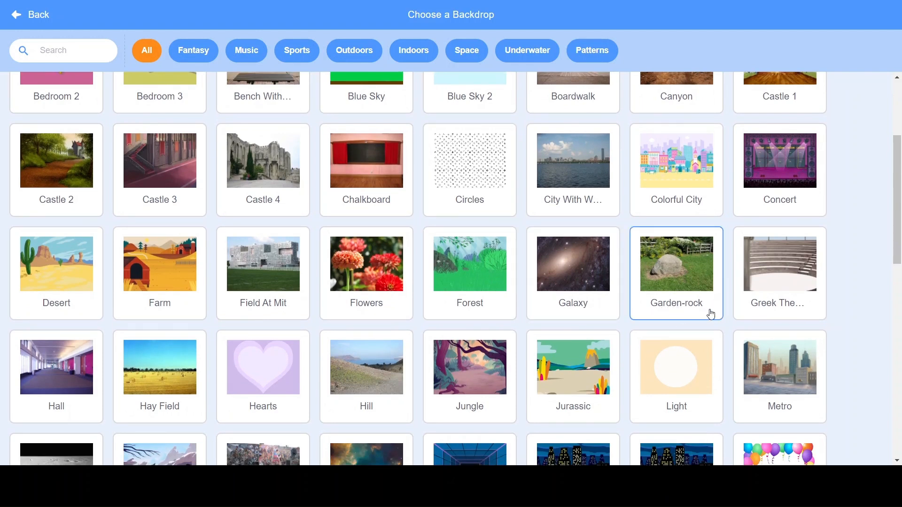
{"action": "left_click", "coordinate": [676, 281]}
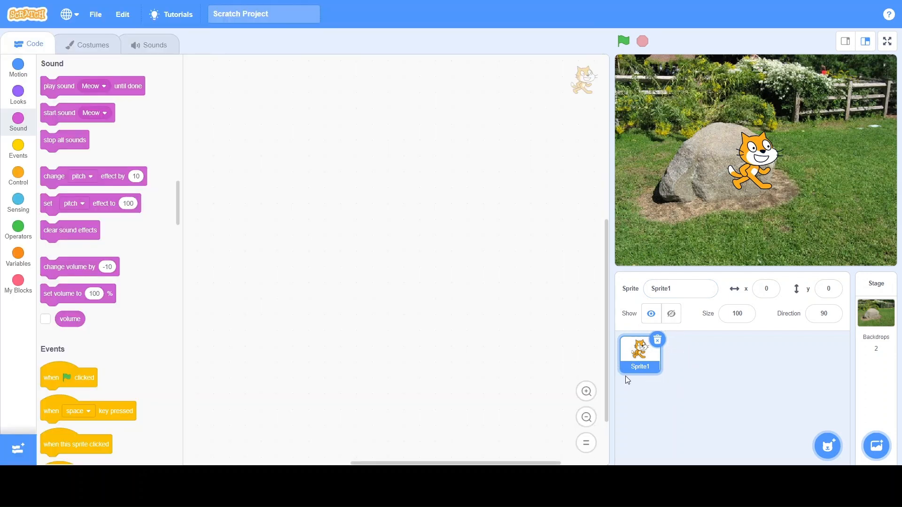
Step: Replace the default cat sprite with the Chick sprite from the sprite library
{"action": "left_click", "coordinate": [657, 340]}
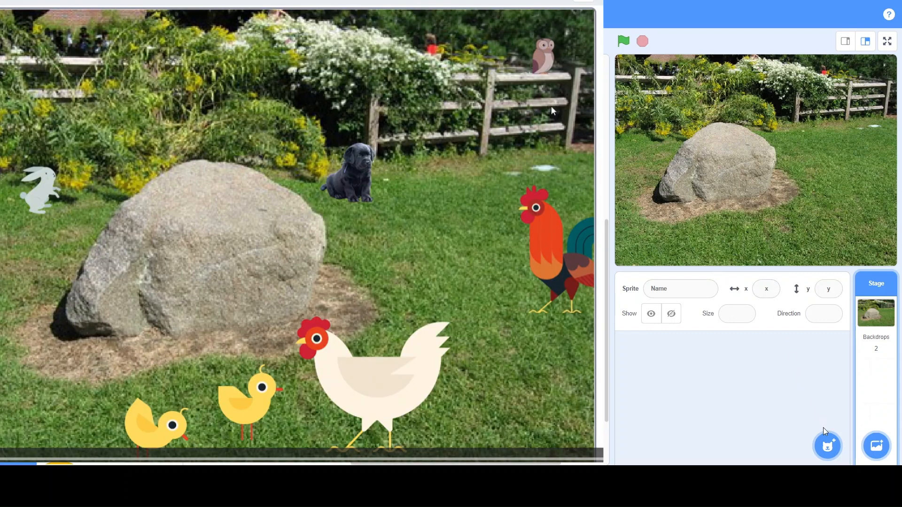
{"action": "left_click", "coordinate": [827, 449]}
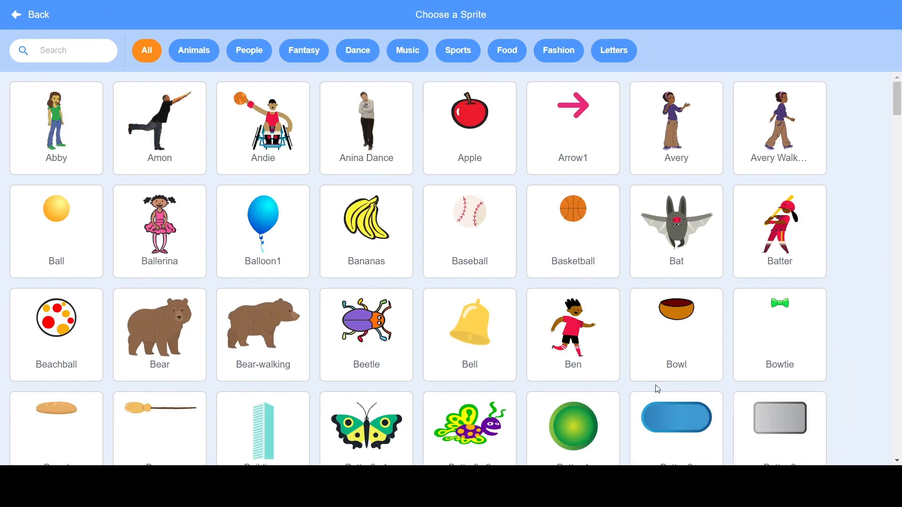
{"action": "scroll", "coordinate": [324, 262], "scroll_direction": "down", "scroll_amount": 5}
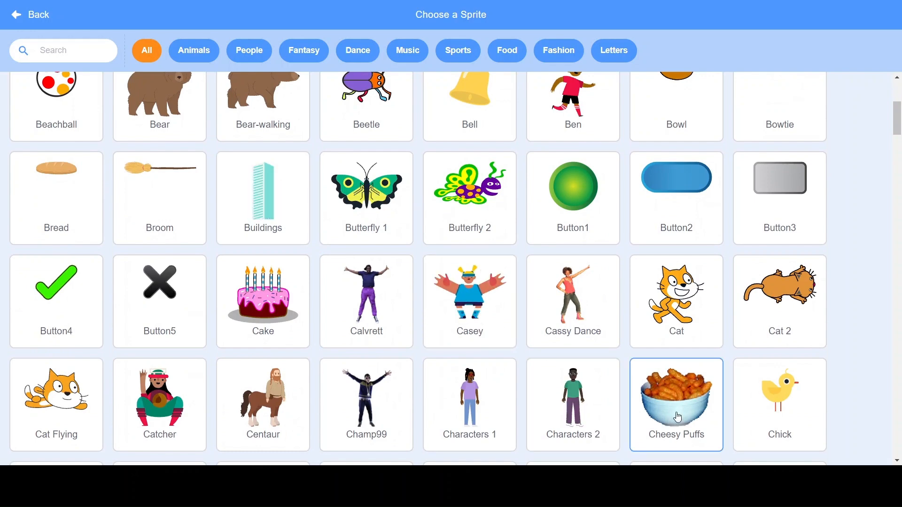
{"action": "left_click", "coordinate": [786, 403]}
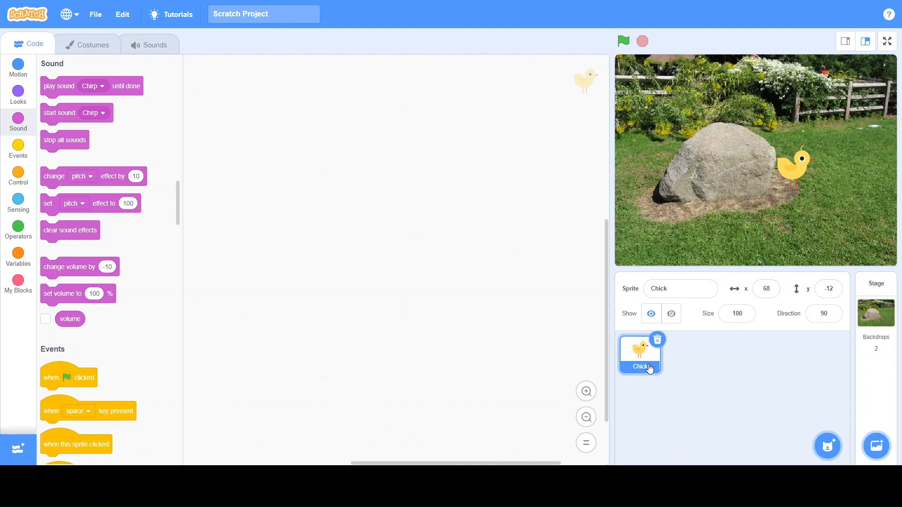
Step: Duplicate the Chick sprite and place both chicks side by side on the grass below the rock, the original at about x -31, y -134
{"action": "right_click", "coordinate": [649, 369]}
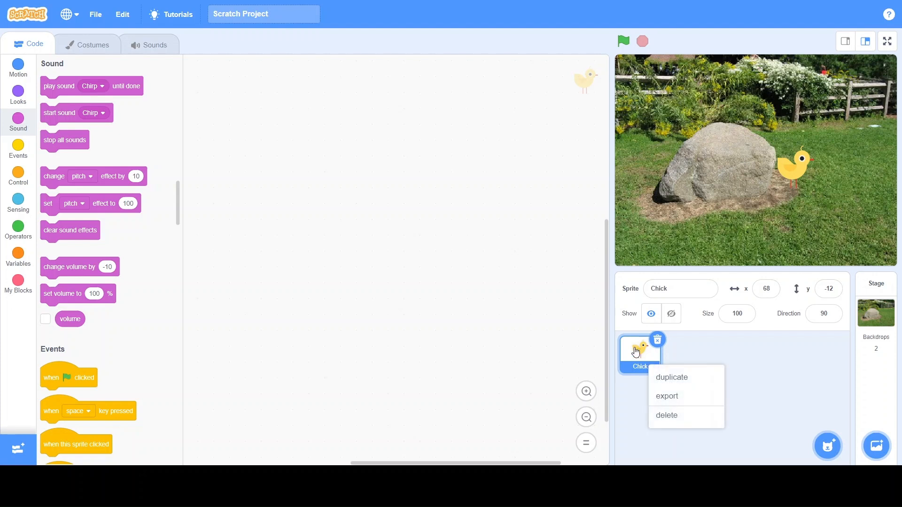
{"action": "left_click", "coordinate": [674, 379]}
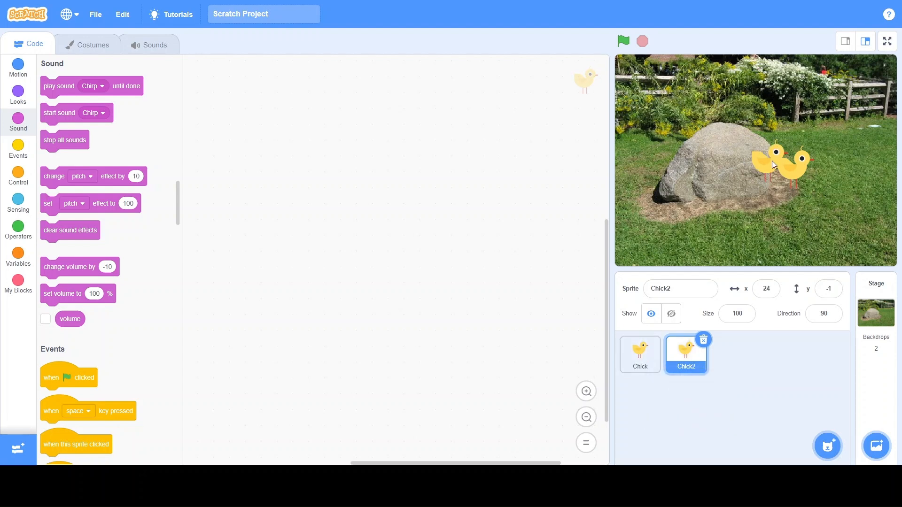
{"action": "left_click_drag", "start_coordinate": [771, 160], "coordinate": [714, 198]}
{"action": "left_click_drag", "start_coordinate": [707, 233], "coordinate": [707, 232]}
{"action": "left_click_drag", "start_coordinate": [793, 171], "coordinate": [734, 243]}
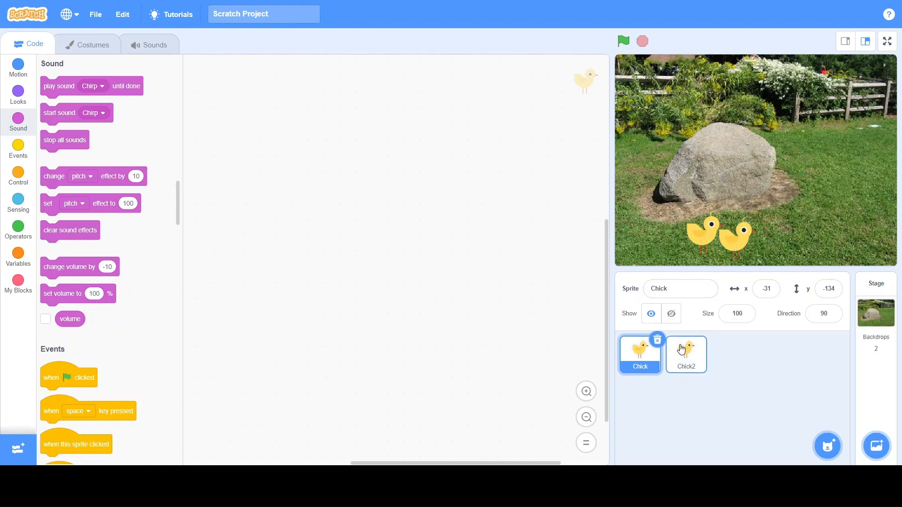
Step: Add the Hen sprite from the library and place it beside the chicks at about x 43, y -69
{"action": "left_click", "coordinate": [828, 447]}
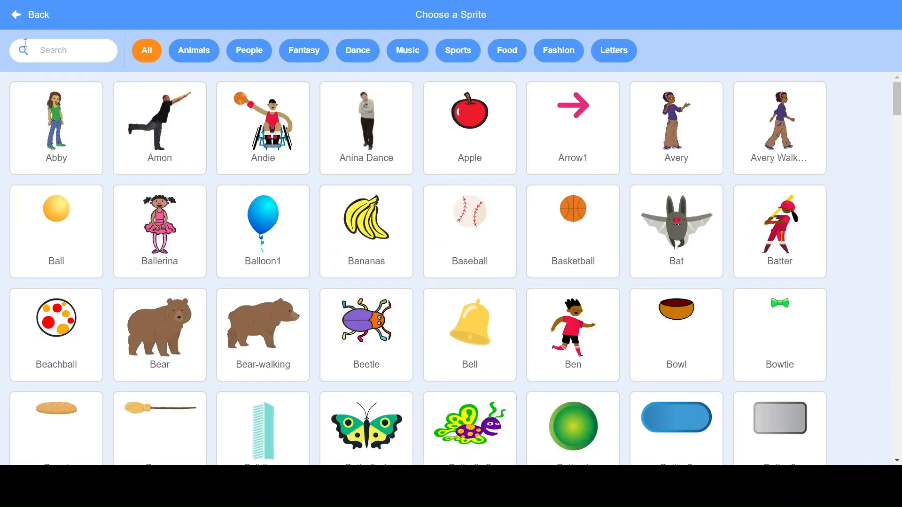
{"action": "left_click", "coordinate": [49, 51]}
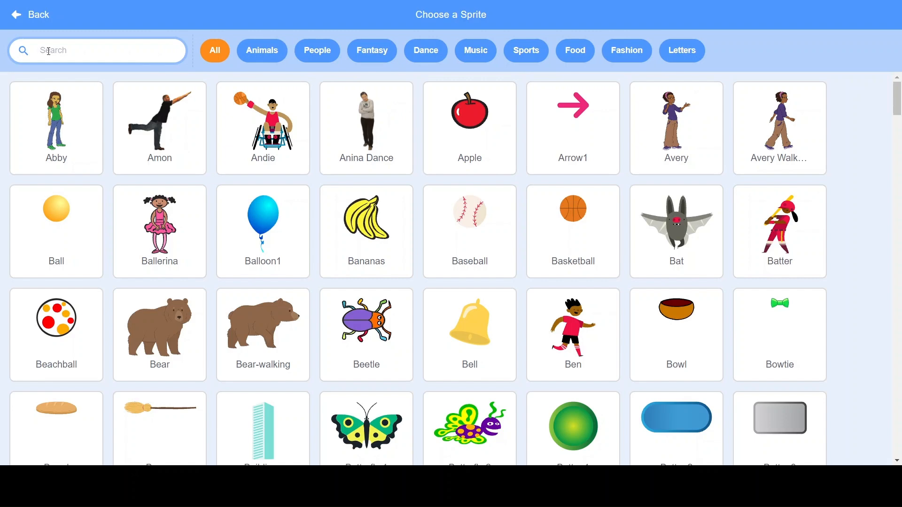
{"action": "type", "text": "hen"}
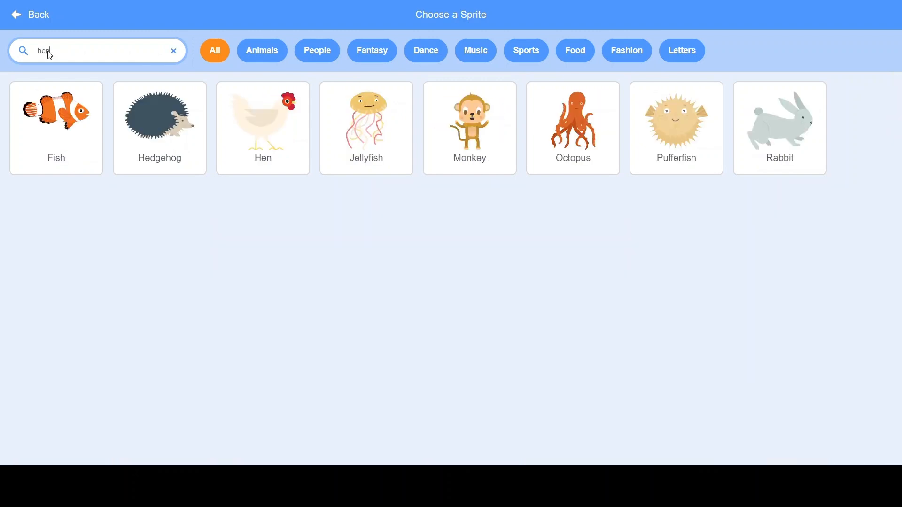
{"action": "left_click", "coordinate": [270, 126]}
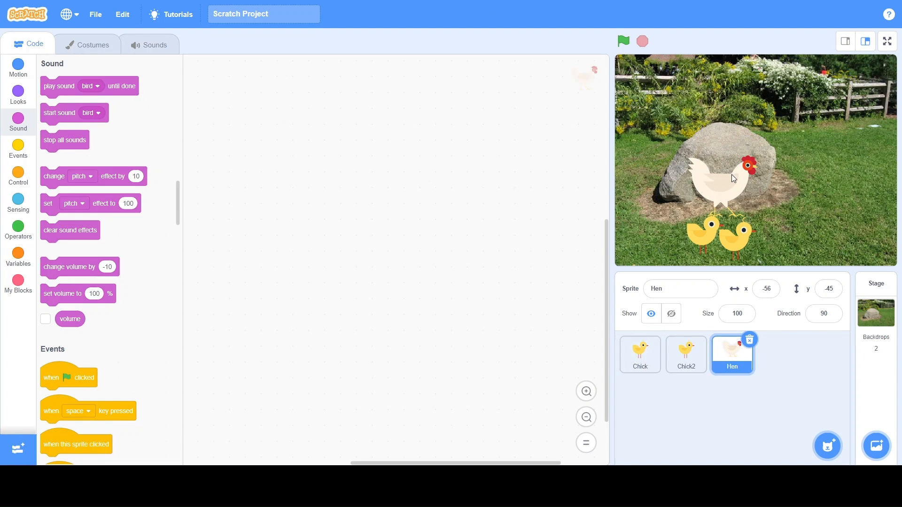
{"action": "left_click_drag", "start_coordinate": [731, 174], "coordinate": [789, 188]}
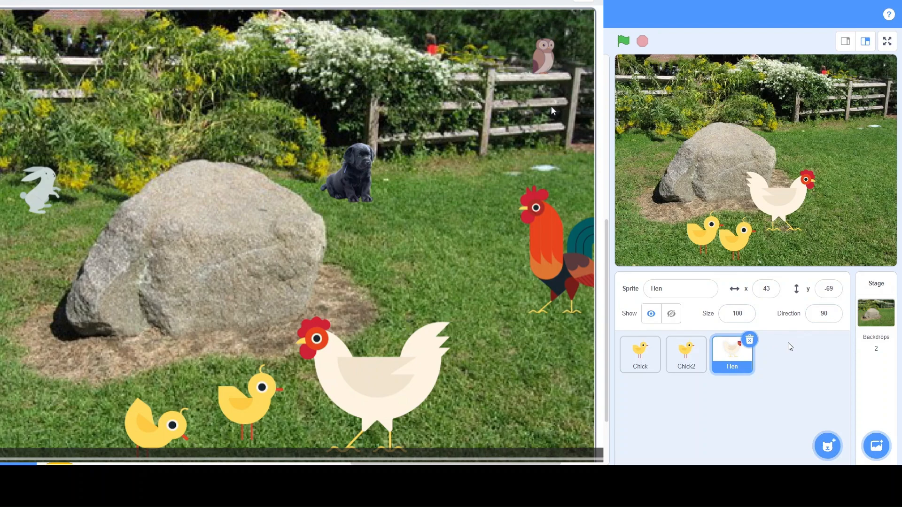
Step: Add the Rooster sprite from the library and place it on the grass beside the hen at about x 168, y -69
{"action": "left_click", "coordinate": [834, 449]}
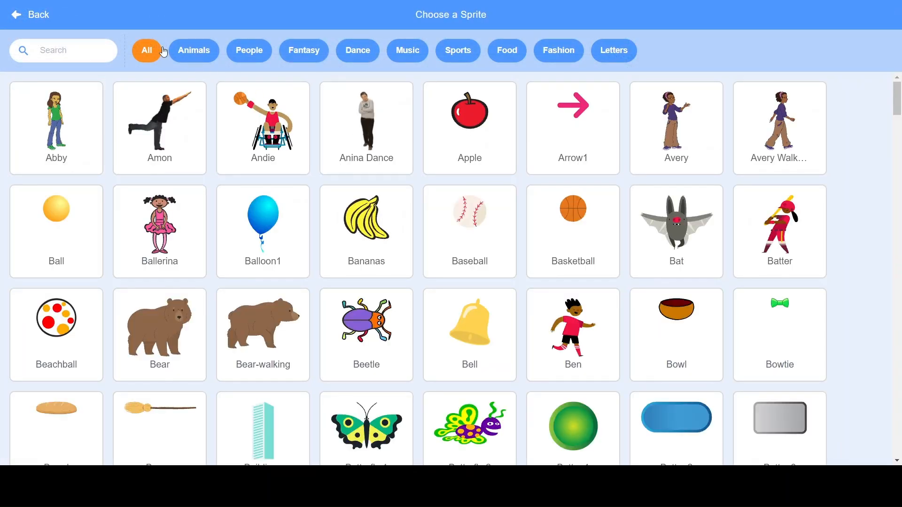
{"action": "left_click", "coordinate": [77, 45]}
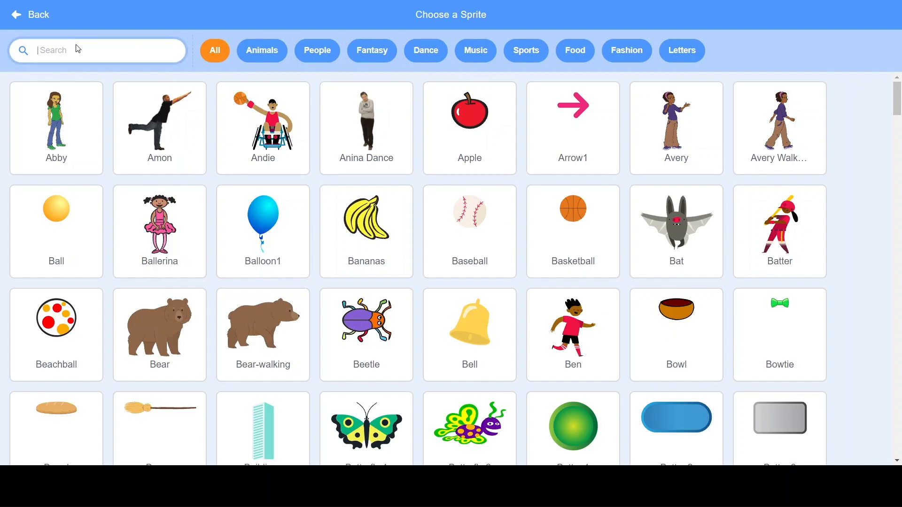
{"action": "type", "text": "roos"}
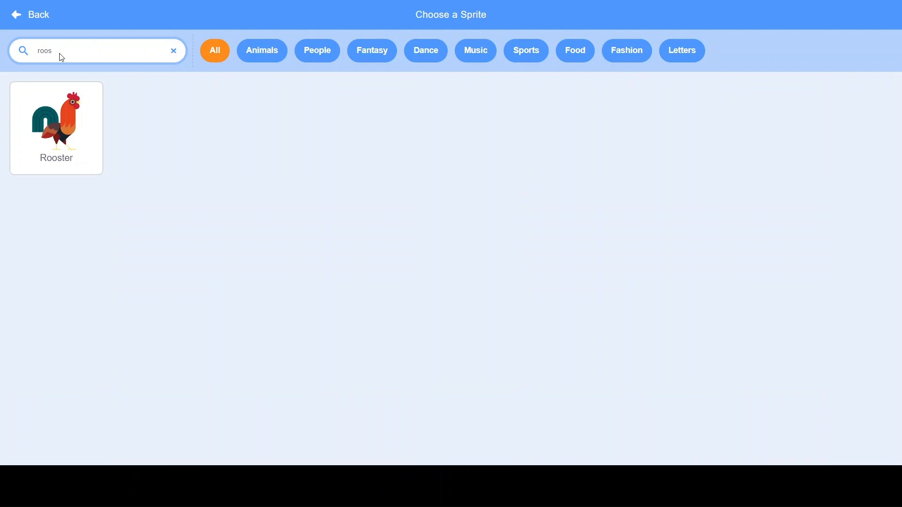
{"action": "left_click", "coordinate": [85, 157]}
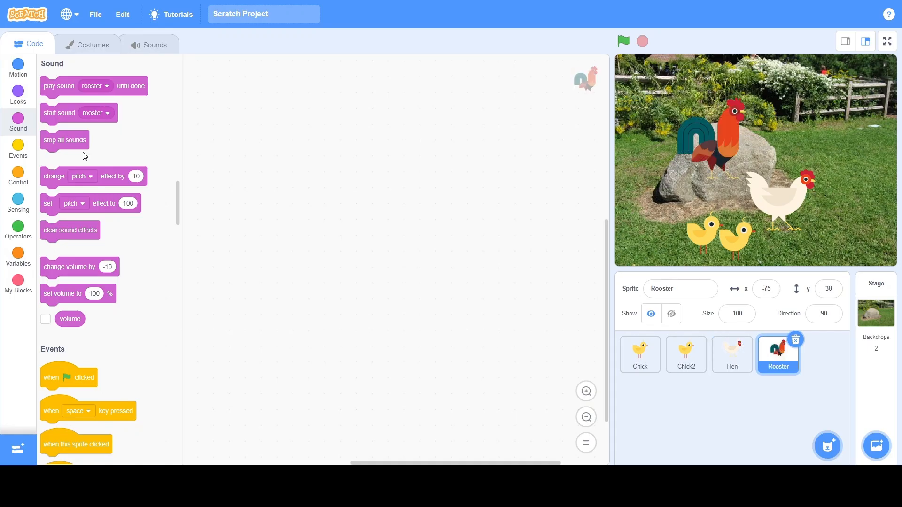
{"action": "left_click_drag", "start_coordinate": [730, 125], "coordinate": [872, 188]}
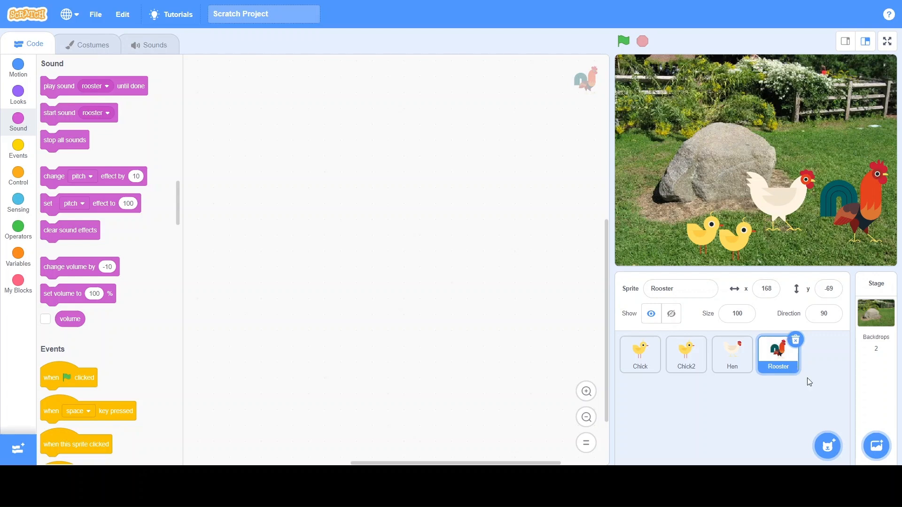
Step: Search the sprite library for dog, add the Puppy sprite and place it near the fence at about x 123, y 44
{"action": "left_click", "coordinate": [832, 451]}
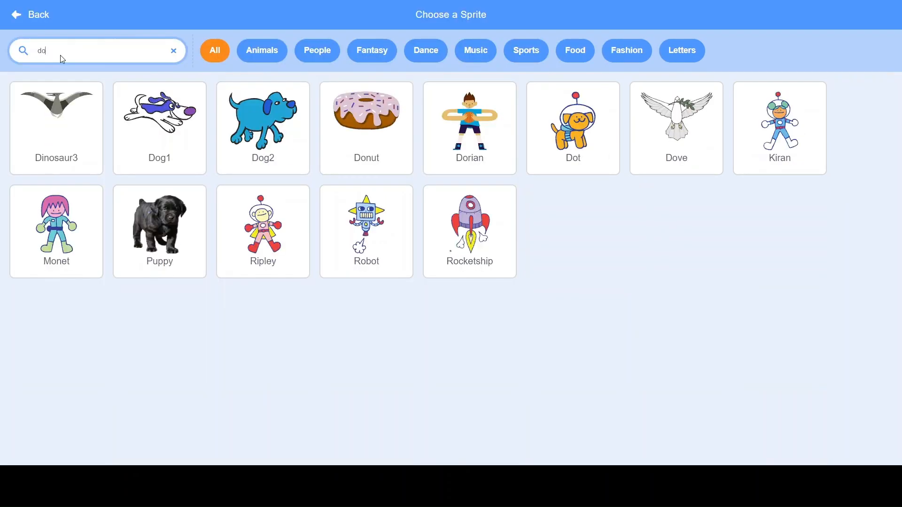
{"action": "type", "text": "g"}
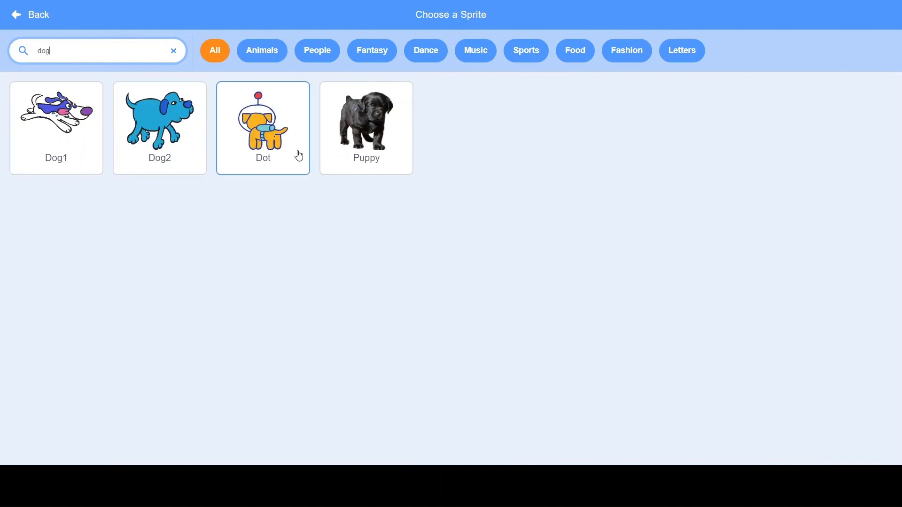
{"action": "left_click", "coordinate": [354, 158]}
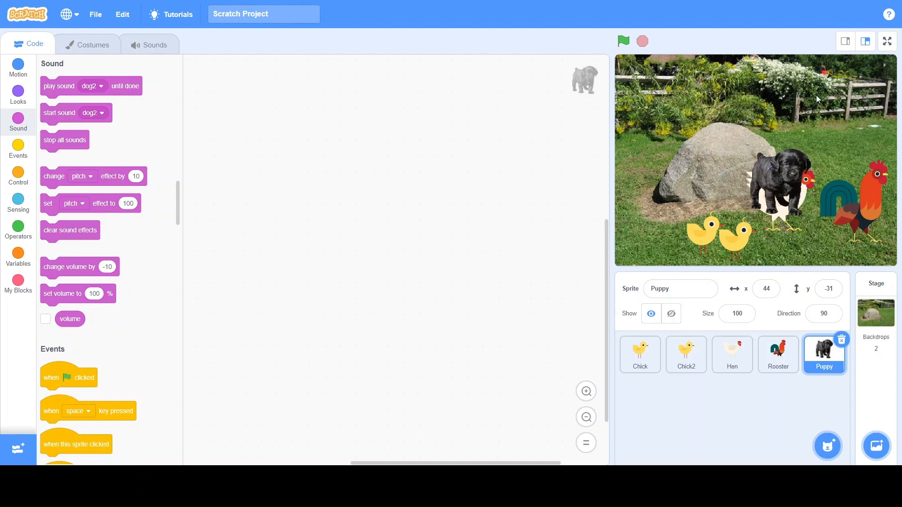
{"action": "left_click_drag", "start_coordinate": [784, 190], "coordinate": [830, 143]}
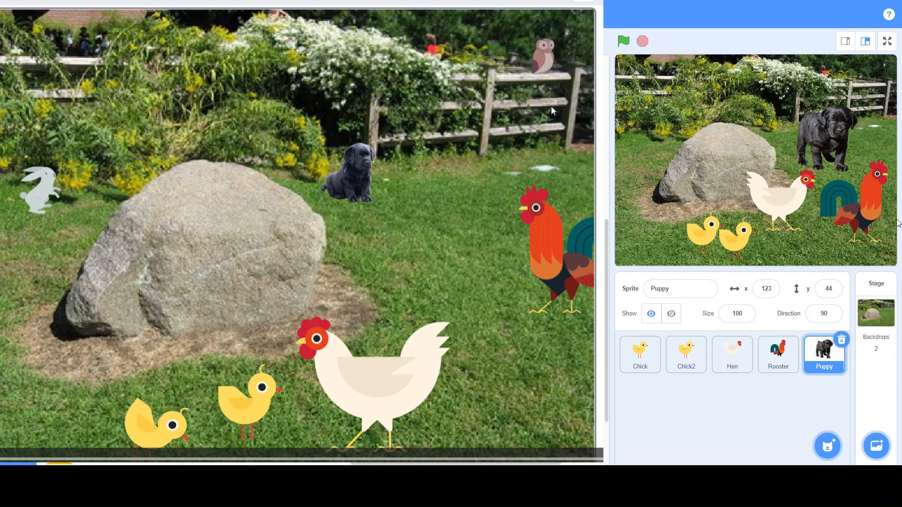
Step: Add the Owl sprite from the library and place it in front of the rock at about x -76, y -13
{"action": "mouse_move", "coordinate": [829, 446]}
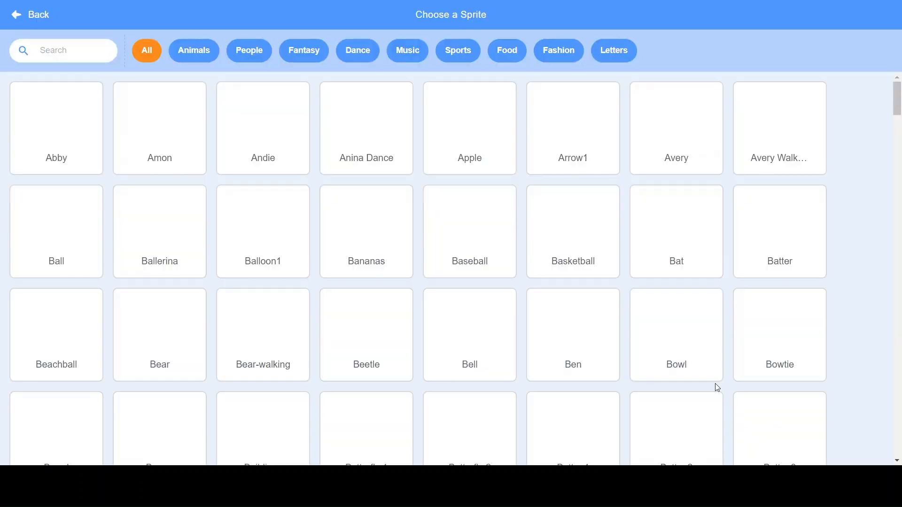
{"action": "left_click", "coordinate": [66, 52]}
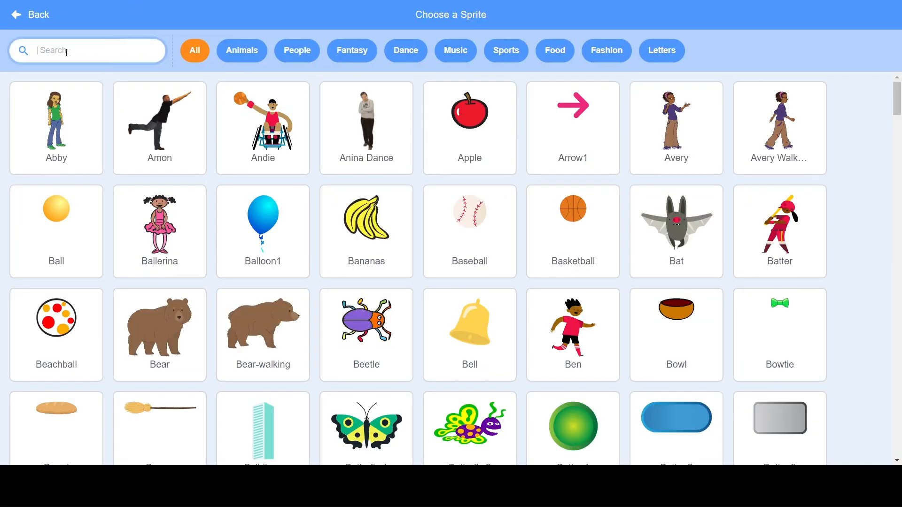
{"action": "type", "text": "owl"}
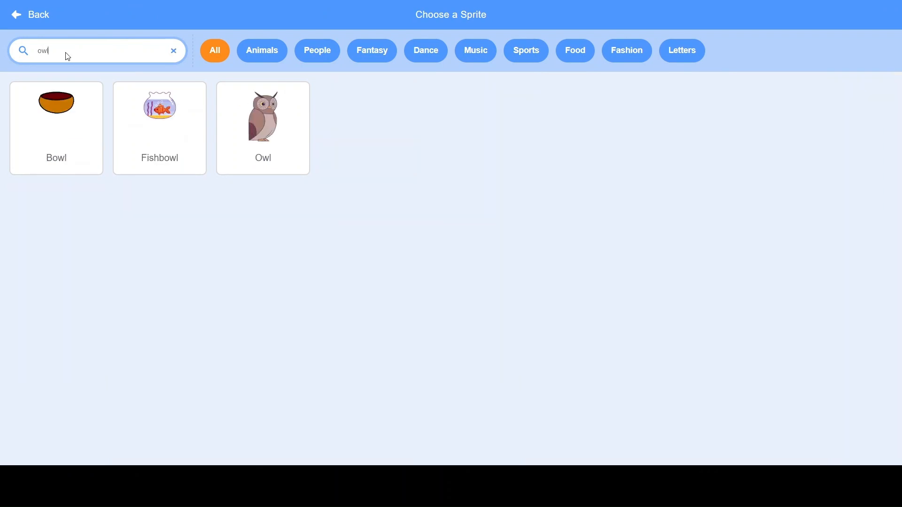
{"action": "left_click", "coordinate": [230, 155]}
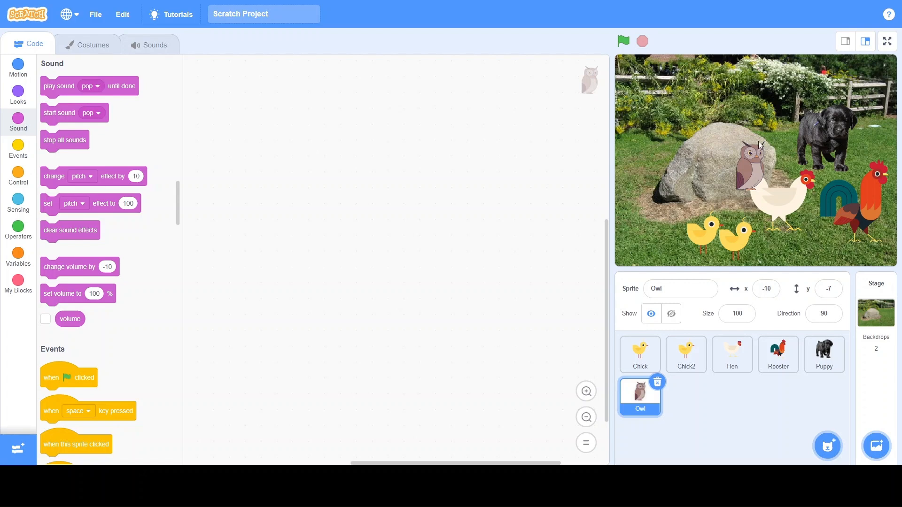
{"action": "left_click_drag", "start_coordinate": [756, 158], "coordinate": [718, 162]}
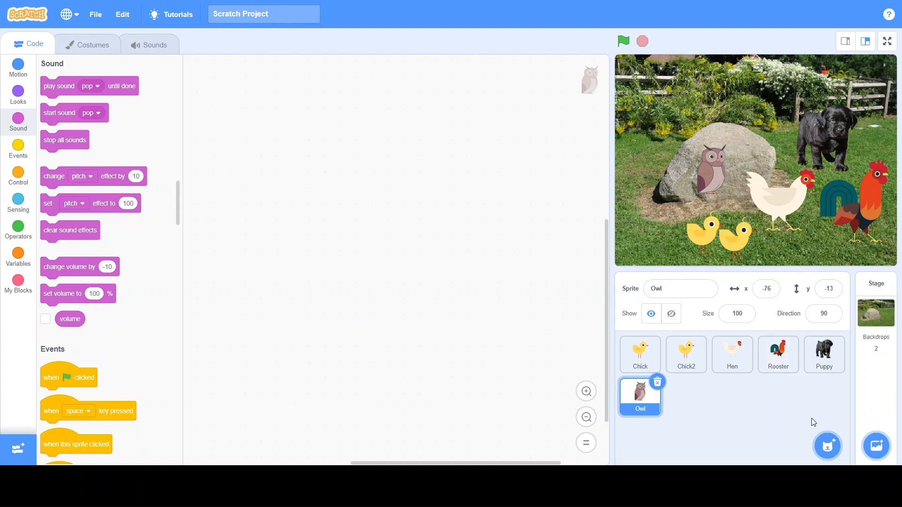
Step: Search the sprite library for rabb, add the Hare sprite and place it left of the rock at about x -199, y 67
{"action": "left_click", "coordinate": [829, 446]}
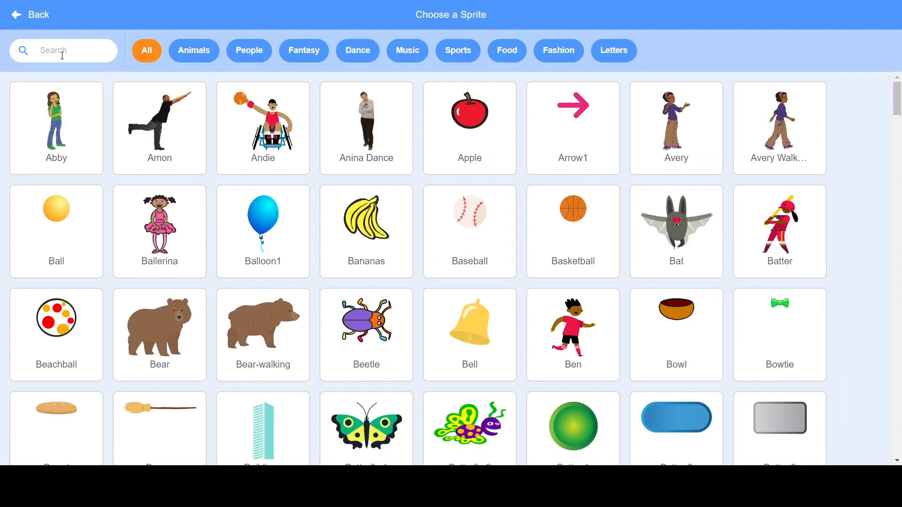
{"action": "left_click", "coordinate": [81, 48]}
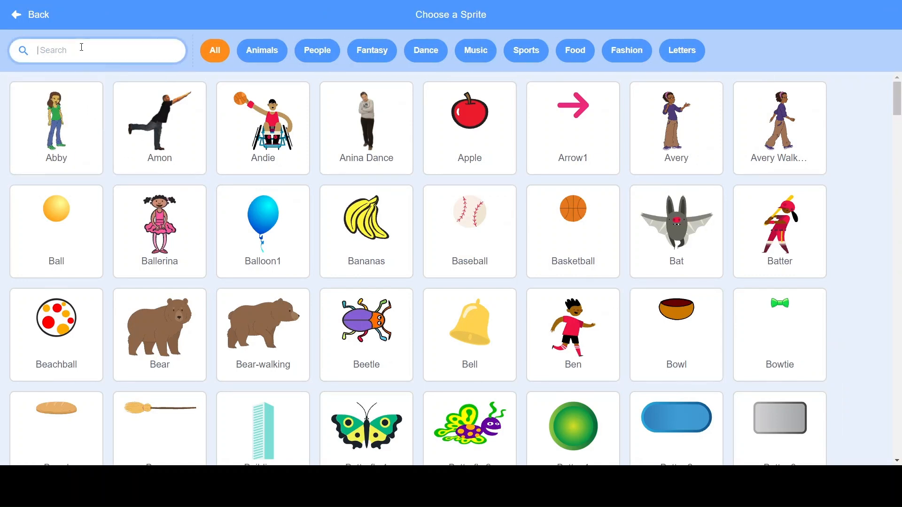
{"action": "type", "text": "rabb"}
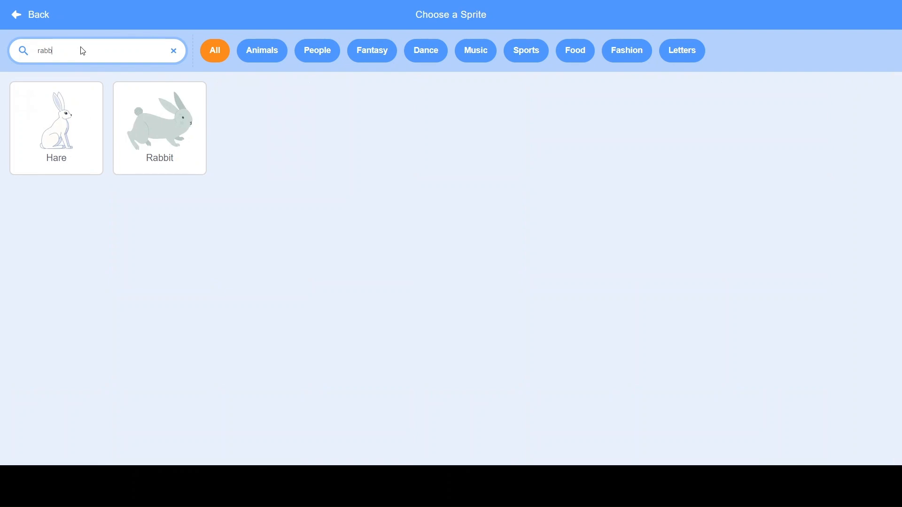
{"action": "left_click", "coordinate": [72, 135]}
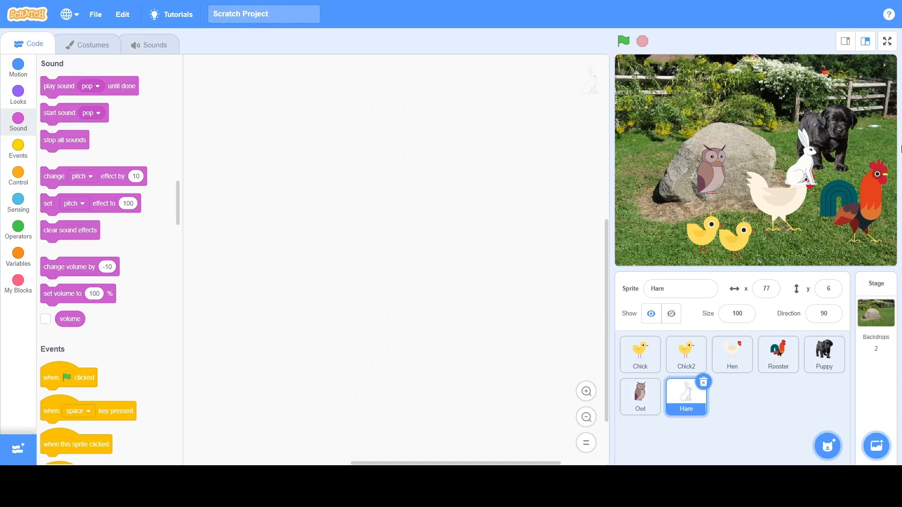
{"action": "left_click_drag", "start_coordinate": [808, 167], "coordinate": [676, 140]}
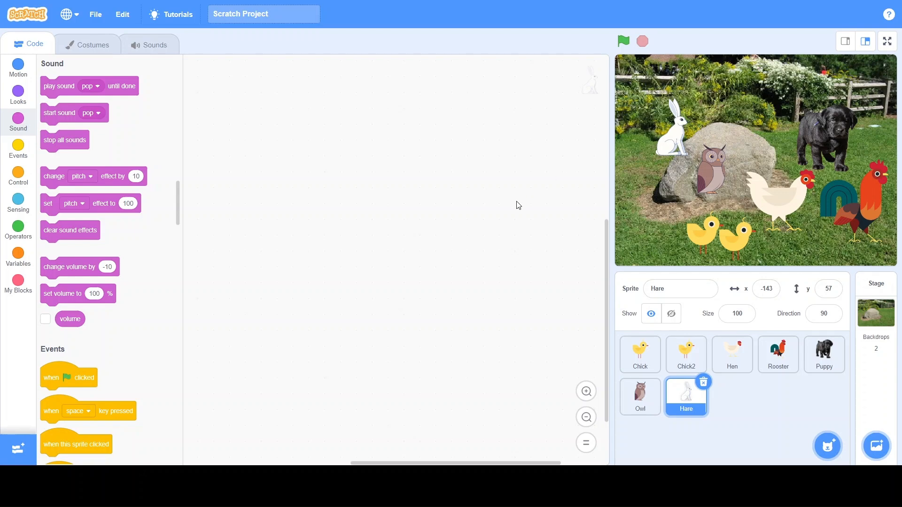
{"action": "left_click_drag", "start_coordinate": [679, 134], "coordinate": [647, 127]}
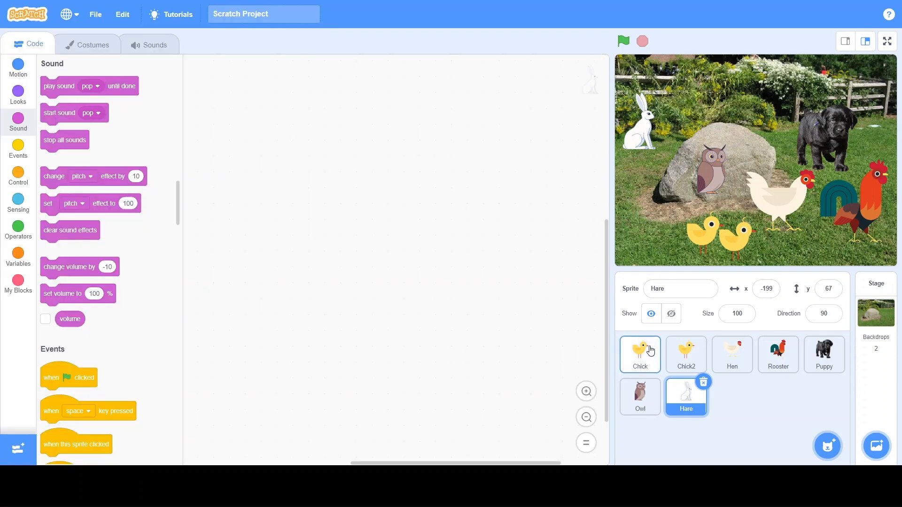
Step: Set the size of the Chick sprite to 80
{"action": "left_click", "coordinate": [650, 351]}
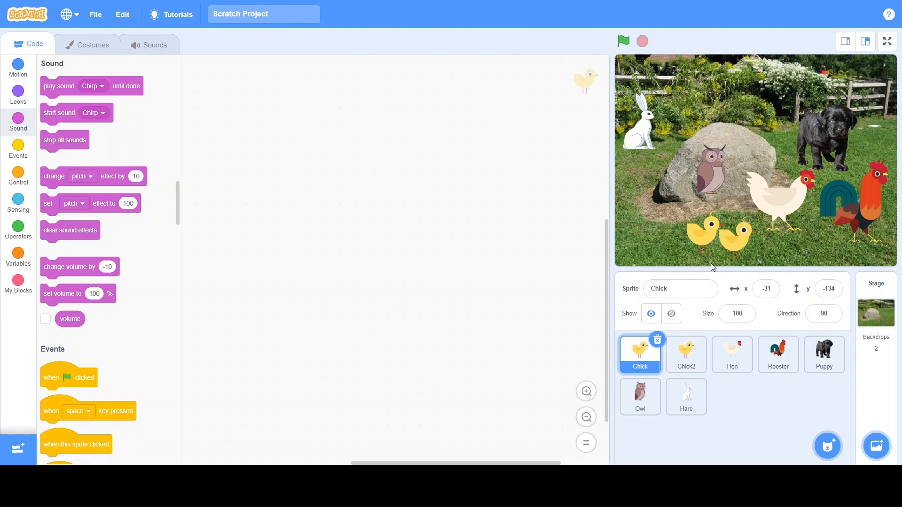
{"action": "left_click", "coordinate": [732, 318]}
{"action": "left_click", "coordinate": [748, 310]}
{"action": "key", "text": "BackSpace"}
{"action": "key", "text": "BackSpace"}
{"action": "type", "text": "80"}
{"action": "key", "text": "Return"}
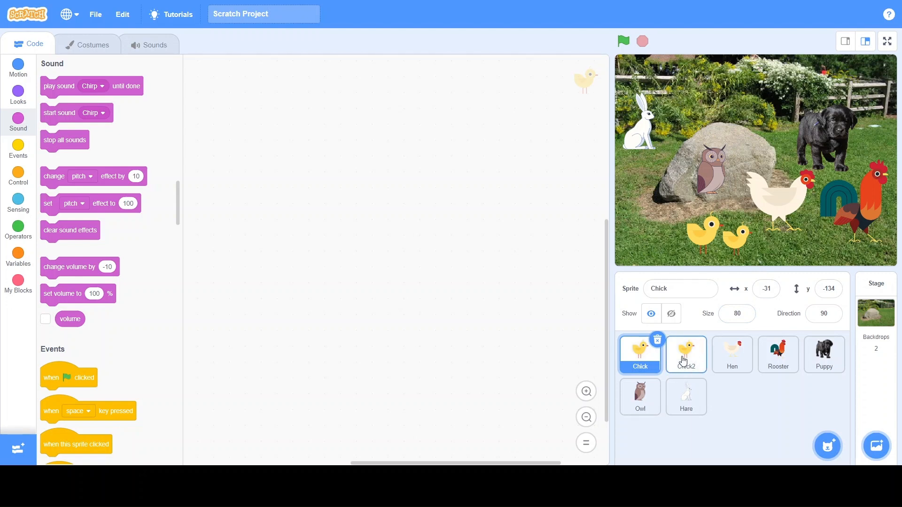
Step: Set the size of the Chick2 sprite to 80
{"action": "left_click", "coordinate": [682, 361]}
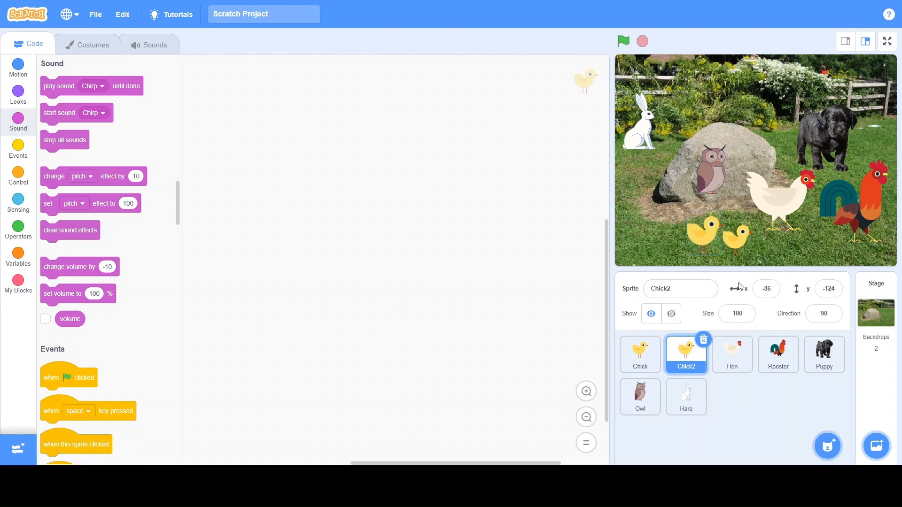
{"action": "left_click", "coordinate": [747, 313]}
{"action": "type", "text": "1"}
{"action": "type", "text": "80"}
{"action": "left_click", "coordinate": [703, 228]}
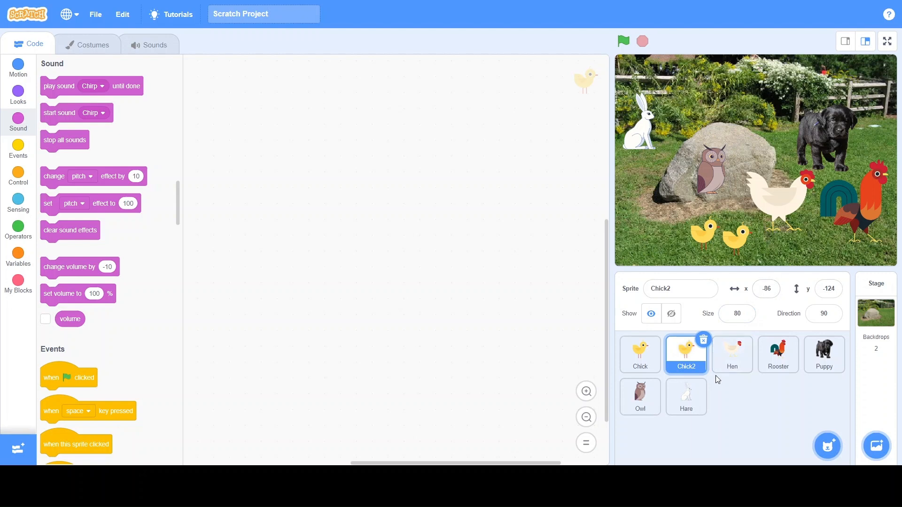
Step: Switch the Chick2 sprite to the chick-c costume and move it slightly away from the other chick, to about x -102, y -135
{"action": "left_click", "coordinate": [734, 352]}
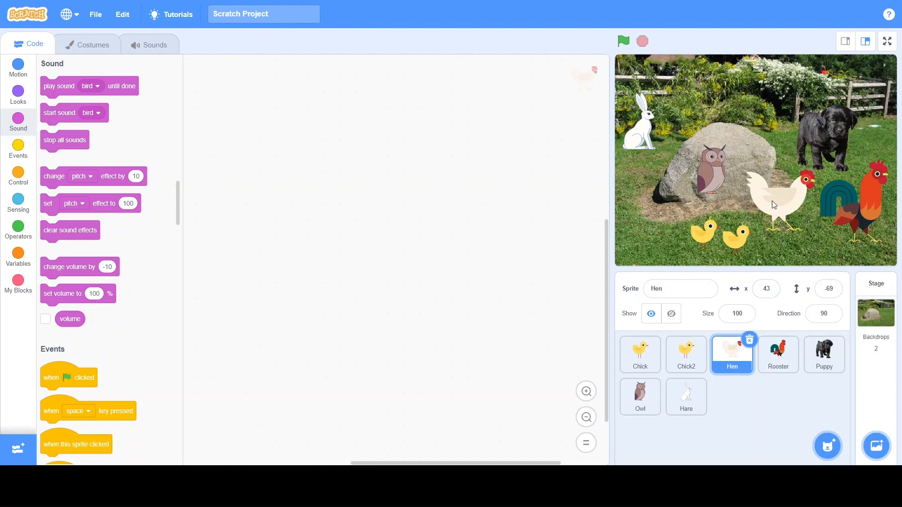
{"action": "left_click", "coordinate": [693, 375]}
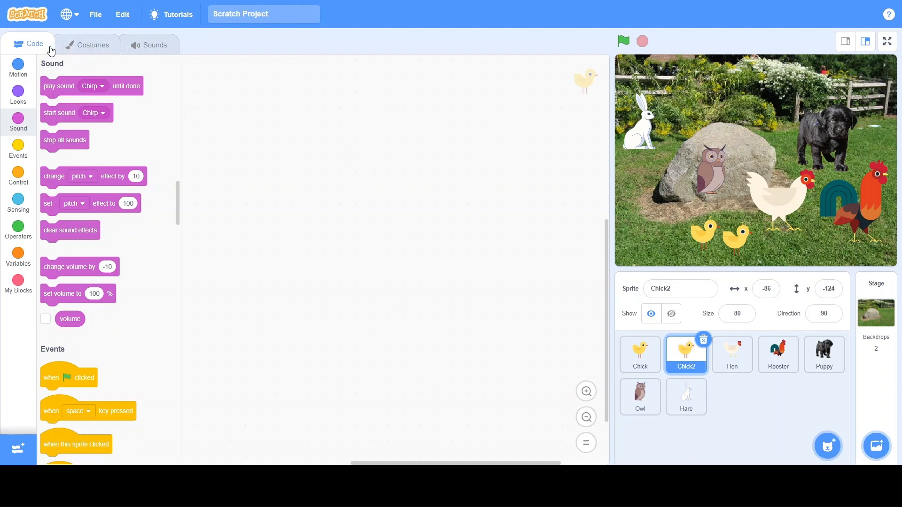
{"action": "left_click", "coordinate": [89, 54]}
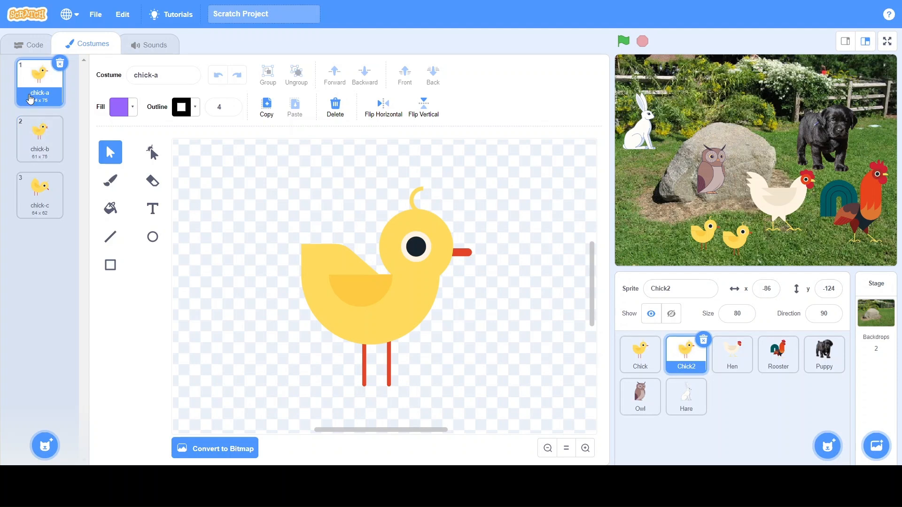
{"action": "left_click", "coordinate": [35, 194]}
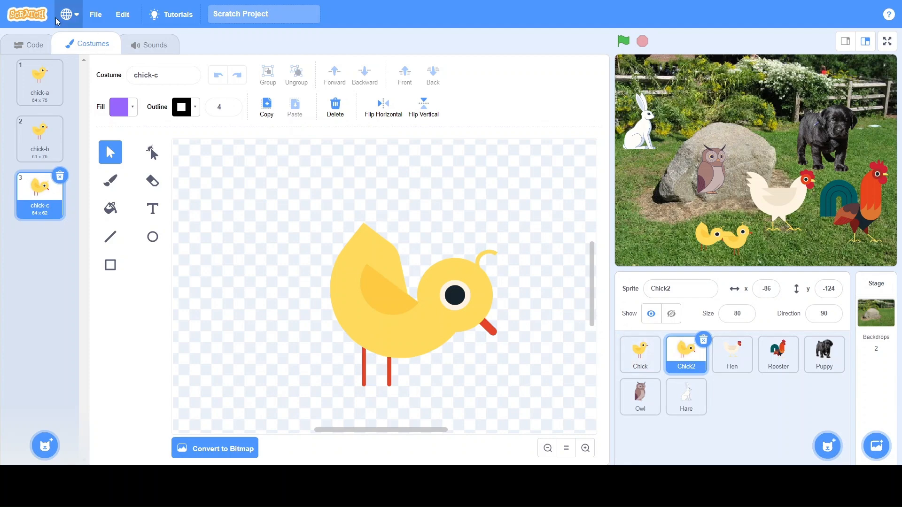
{"action": "left_click", "coordinate": [17, 44]}
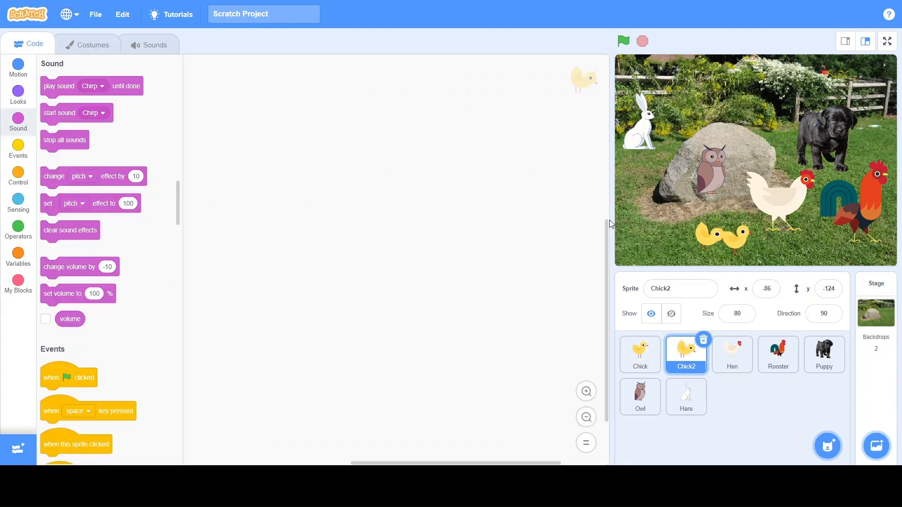
{"action": "left_click_drag", "start_coordinate": [705, 239], "coordinate": [699, 241]}
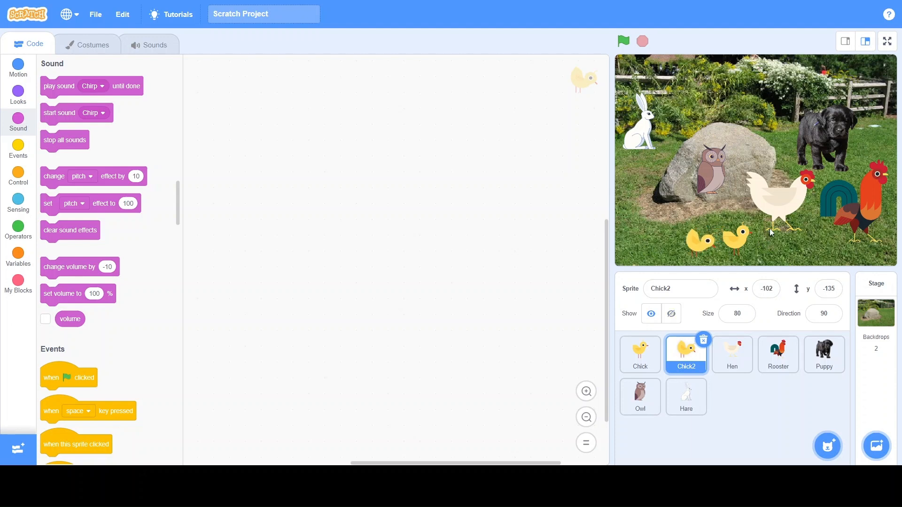
Step: Flip the Hen's hen-a costume horizontally and place the hen facing the chicks at about x 64, y -113
{"action": "left_click_drag", "start_coordinate": [783, 210], "coordinate": [787, 224]}
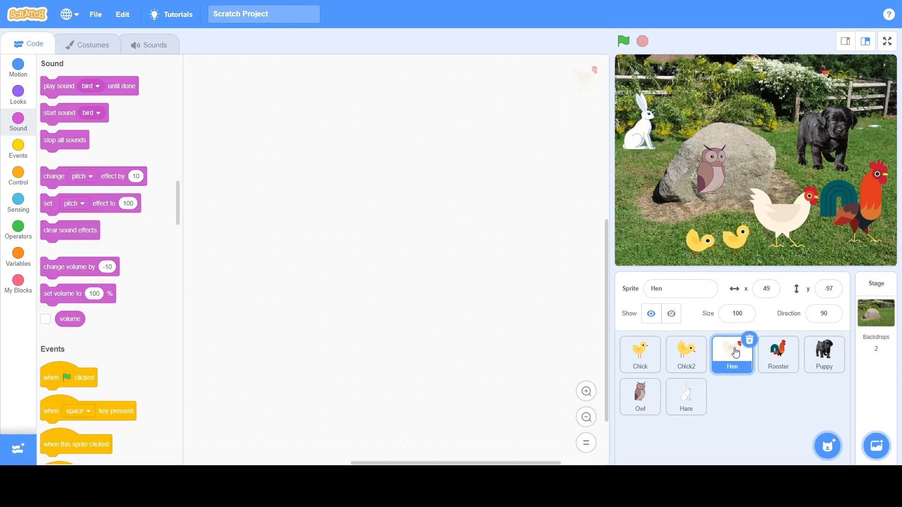
{"action": "left_click", "coordinate": [731, 361]}
{"action": "left_click", "coordinate": [731, 360]}
{"action": "left_click", "coordinate": [87, 48]}
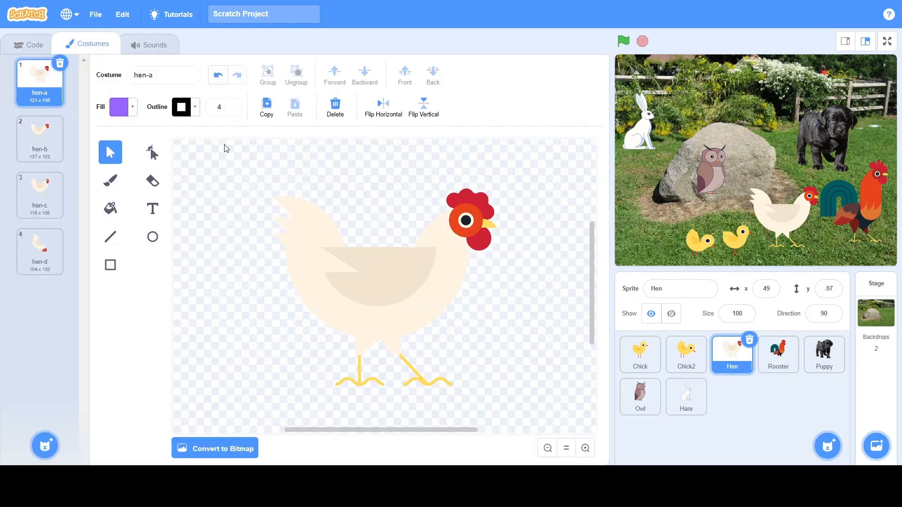
{"action": "left_click", "coordinate": [379, 107]}
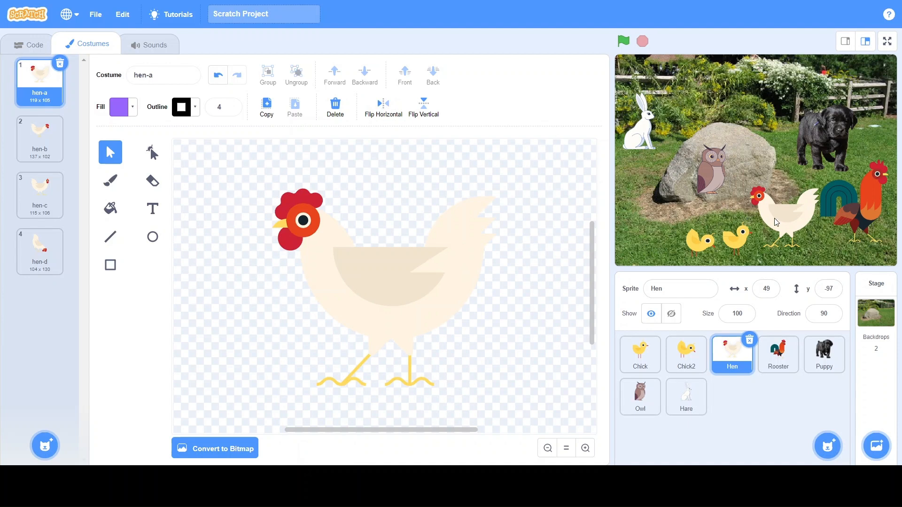
{"action": "left_click_drag", "start_coordinate": [781, 217], "coordinate": [791, 225]}
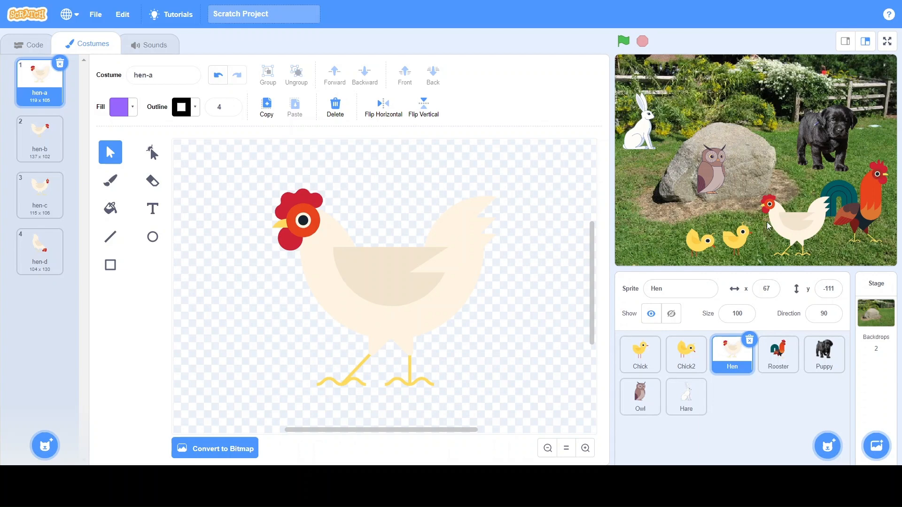
{"action": "left_click_drag", "start_coordinate": [786, 226], "coordinate": [783, 228]}
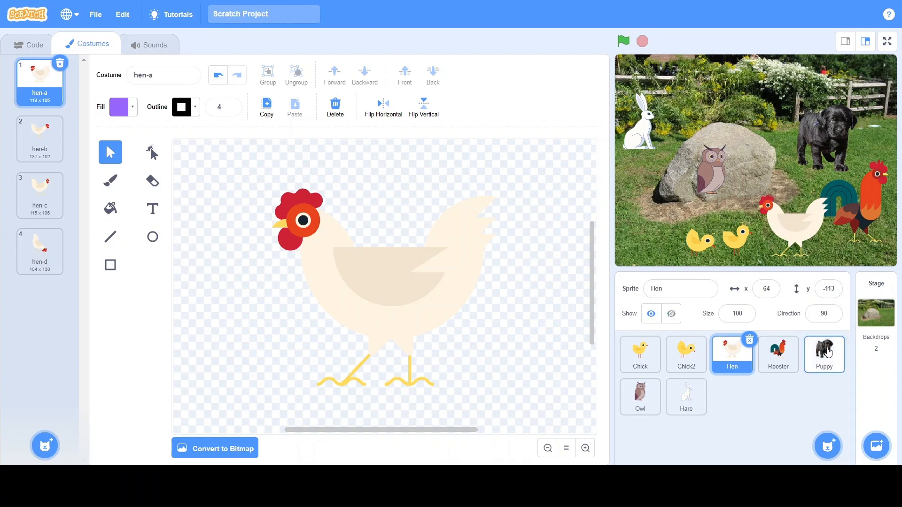
Step: Flip the Rooster's rooster-a costume horizontally and move the rooster to the stage's right edge at about x 231, y -18
{"action": "left_click", "coordinate": [783, 348]}
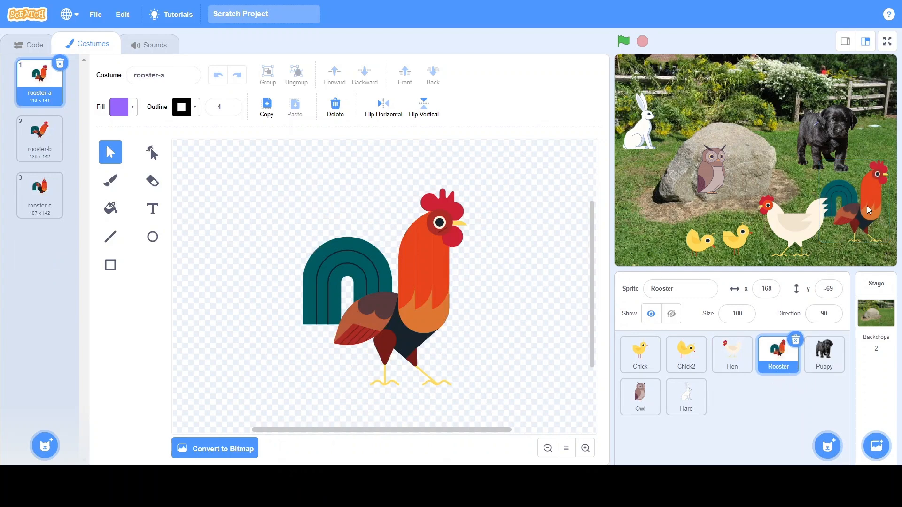
{"action": "mouse_move", "coordinate": [867, 205]}
{"action": "left_mouse_down"}
{"action": "mouse_move", "coordinate": [879, 192]}
{"action": "mouse_move", "coordinate": [869, 190]}
{"action": "left_mouse_up"}
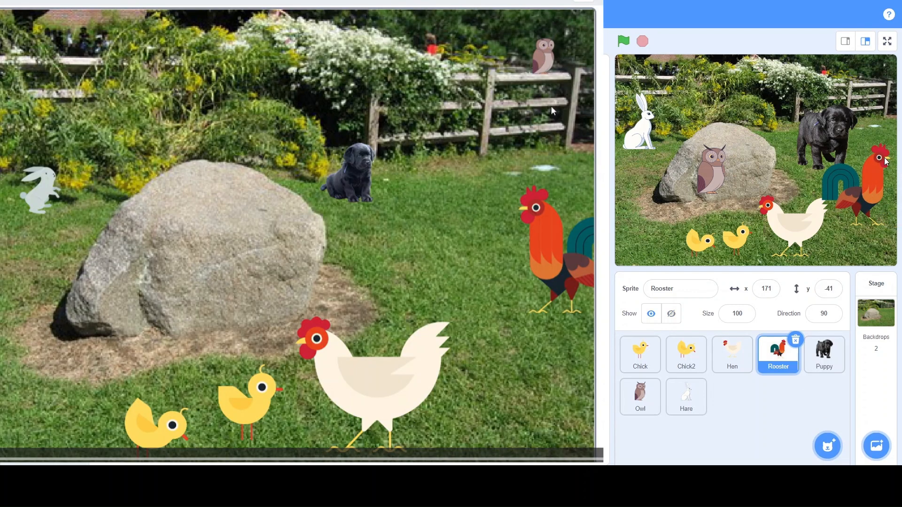
{"action": "left_click_drag", "start_coordinate": [886, 161], "coordinate": [888, 161]}
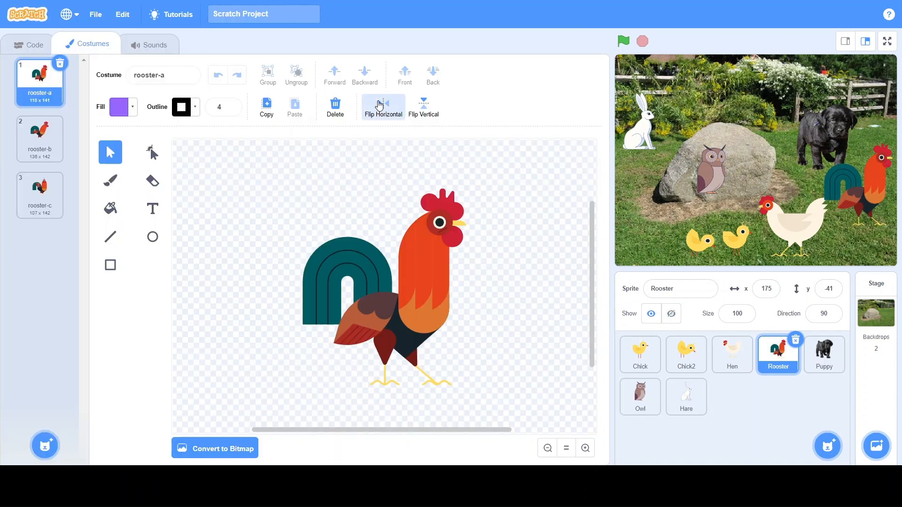
{"action": "left_click", "coordinate": [380, 105]}
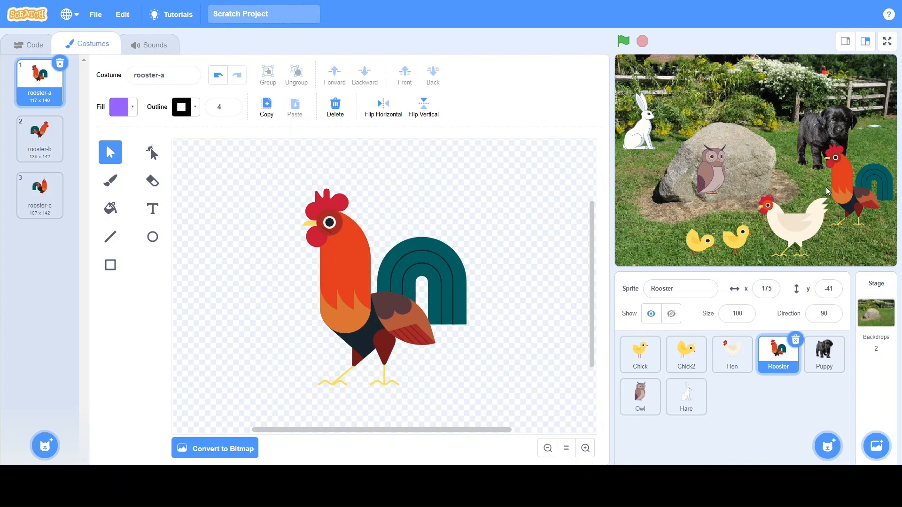
{"action": "left_click_drag", "start_coordinate": [838, 186], "coordinate": [870, 175]}
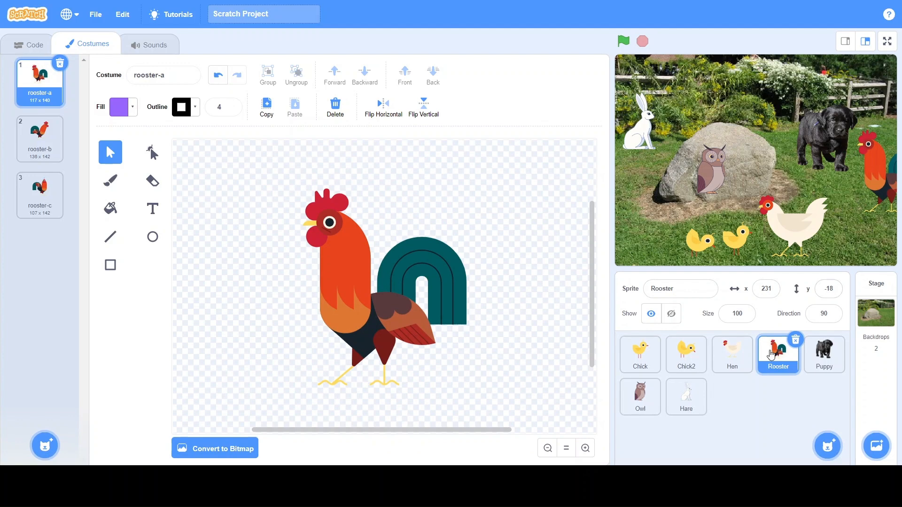
Step: Set the Rooster's size to 70 and reposition it at the stage's right edge, at about x 221, y -40
{"action": "left_click", "coordinate": [748, 310]}
{"action": "key", "text": "BackSpace"}
{"action": "key", "text": "BackSpace"}
{"action": "type", "text": "70"}
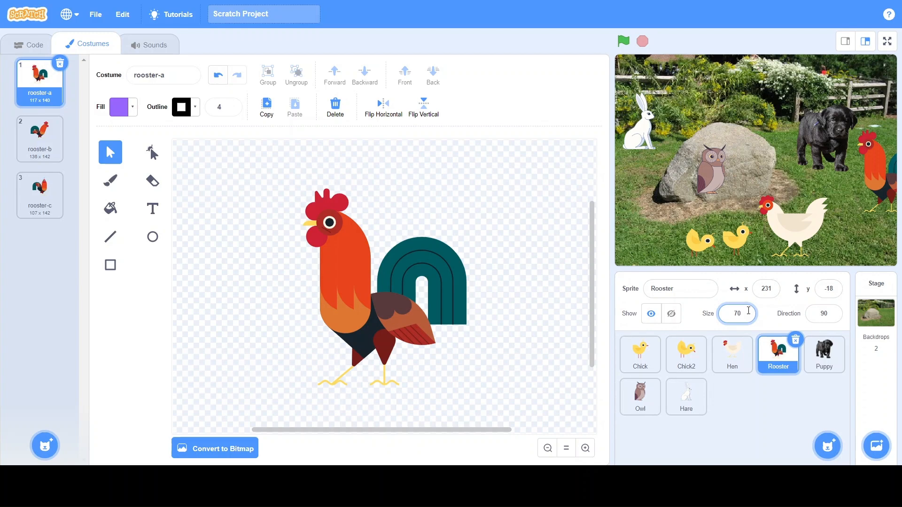
{"action": "left_click", "coordinate": [849, 226]}
{"action": "left_click_drag", "start_coordinate": [889, 184], "coordinate": [884, 192]}
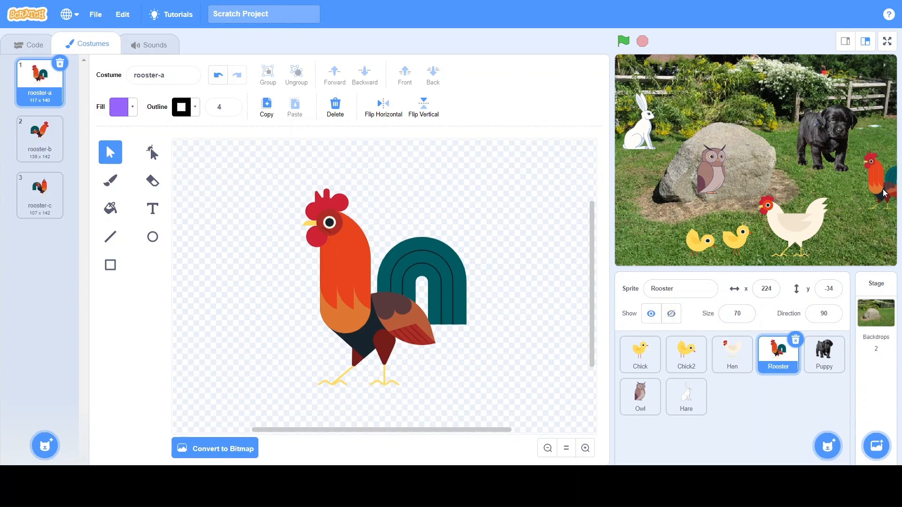
{"action": "left_click_drag", "start_coordinate": [883, 193], "coordinate": [881, 195]}
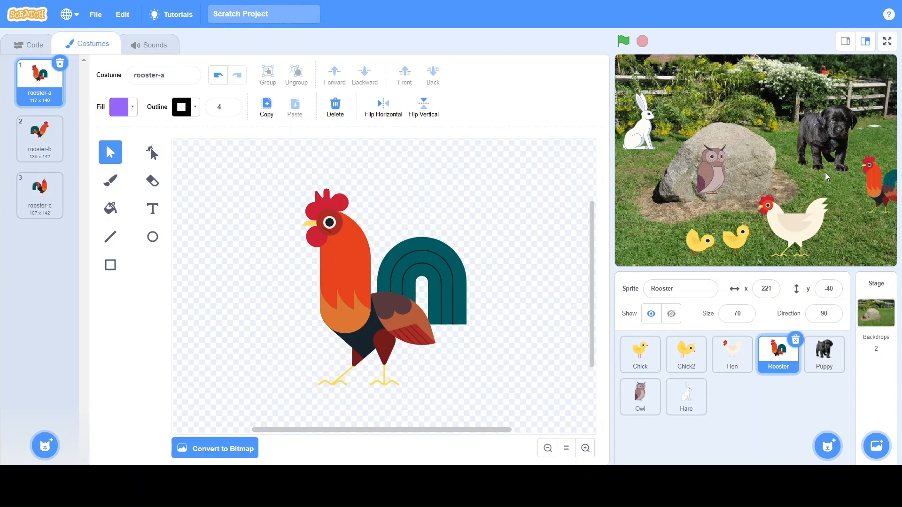
Step: Set the size of the Puppy sprite to 40
{"action": "left_click", "coordinate": [832, 359]}
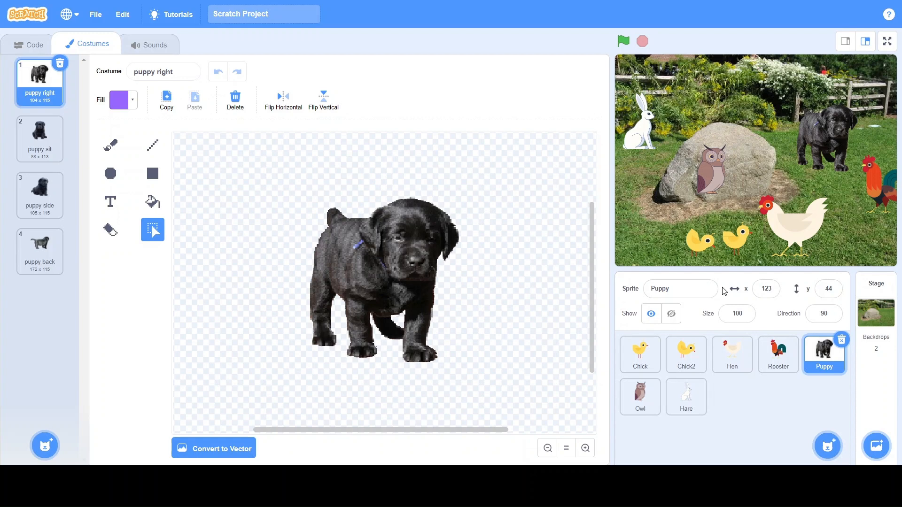
{"action": "left_click", "coordinate": [749, 314]}
{"action": "key", "text": "BackSpace"}
{"action": "key", "text": "BackSpace"}
{"action": "key", "text": "BackSpace"}
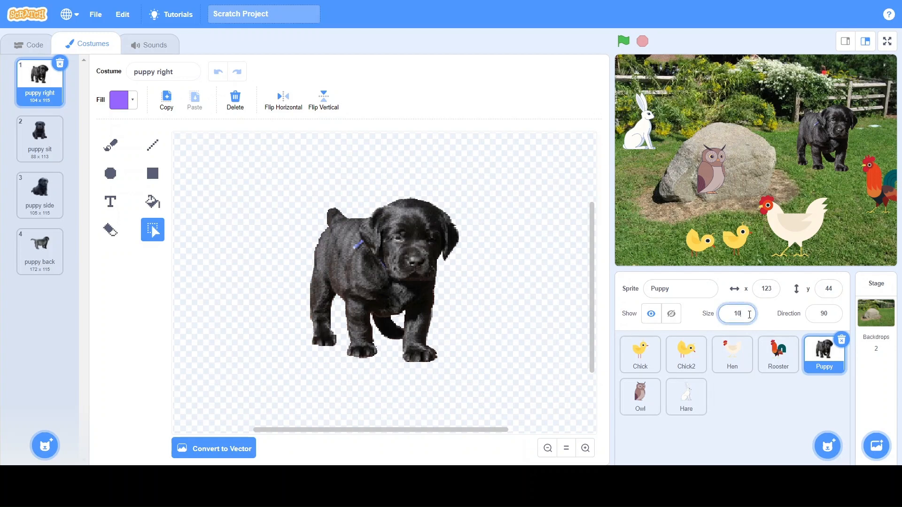
{"action": "type", "text": "40"}
{"action": "key", "text": "Return"}
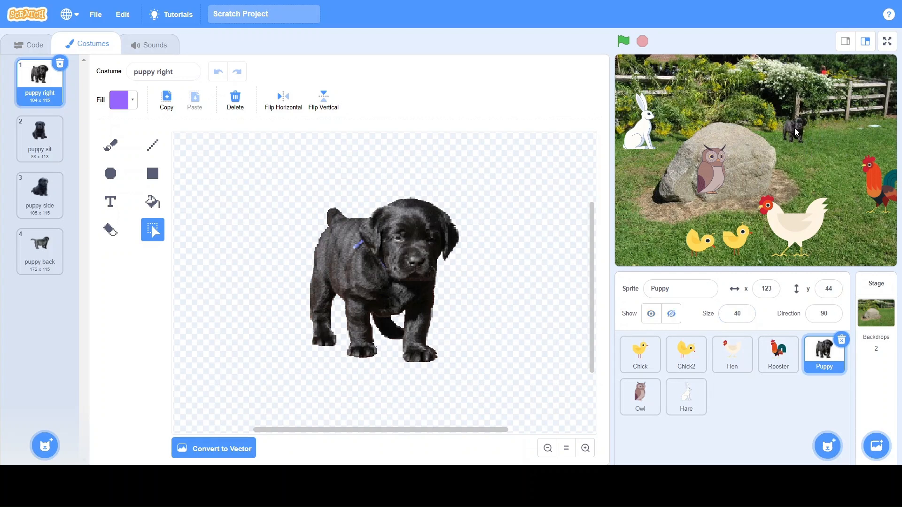
Step: Switch the Puppy to the puppy side costume and place it just right of the rock at about x 54, y 54
{"action": "left_click", "coordinate": [790, 127]}
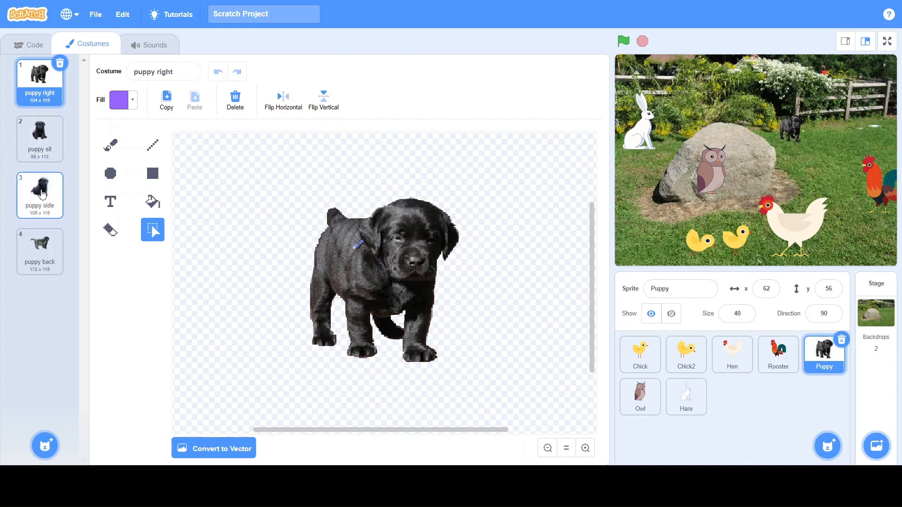
{"action": "left_click", "coordinate": [42, 193]}
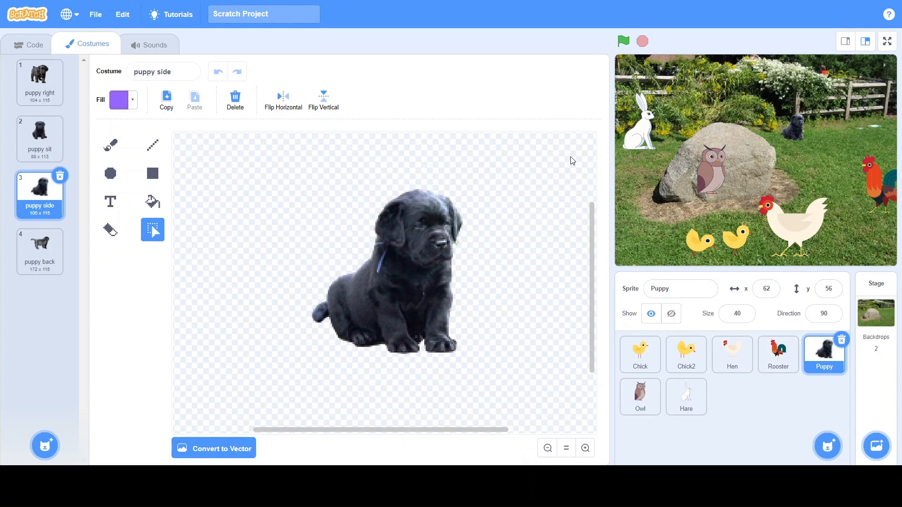
{"action": "left_click_drag", "start_coordinate": [800, 124], "coordinate": [797, 124]}
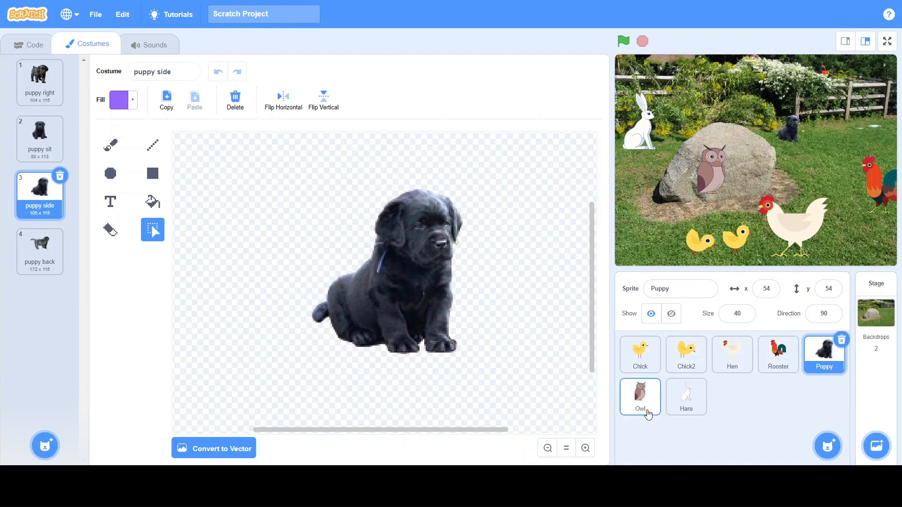
Step: Set the Owl's size to 35 and place it on the wooden fence at about x 197, y 147
{"action": "left_click", "coordinate": [647, 414]}
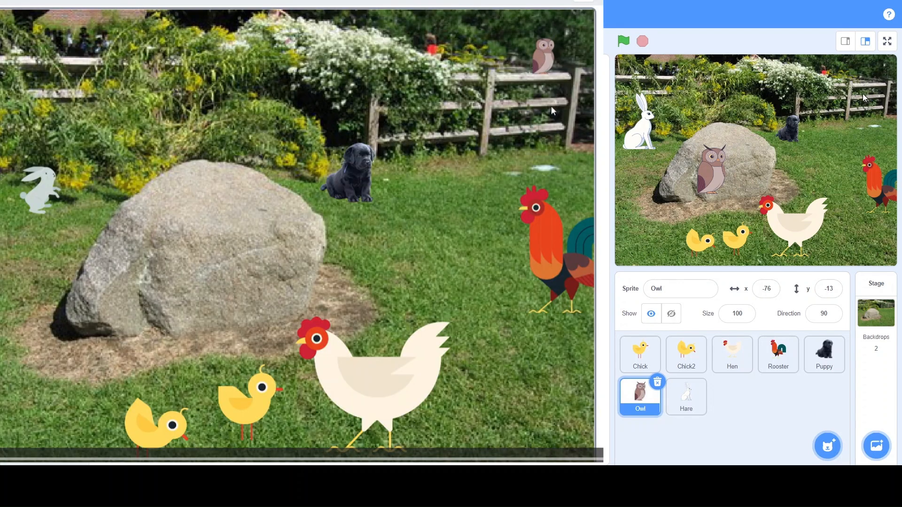
{"action": "left_click", "coordinate": [745, 312]}
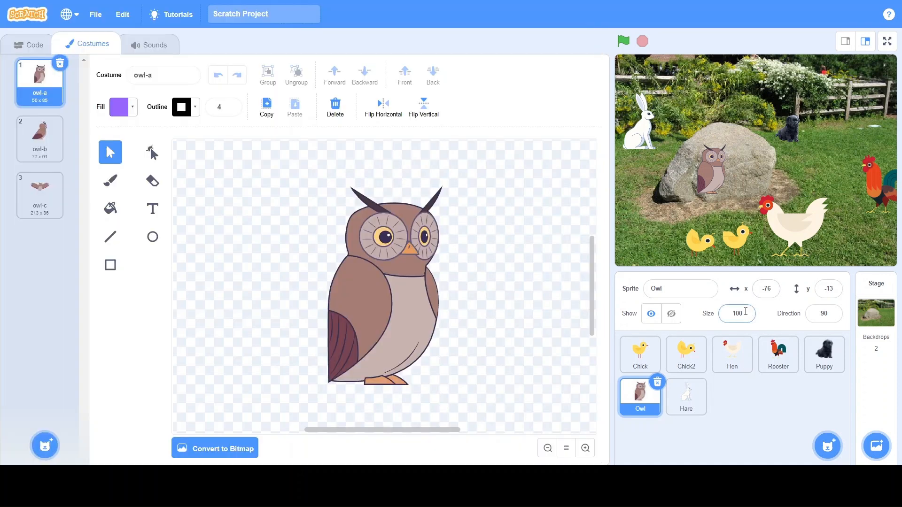
{"action": "key", "text": "BackSpace"}
{"action": "key", "text": "BackSpace"}
{"action": "key", "text": "BackSpace"}
{"action": "type", "text": "35"}
{"action": "key", "text": "Return"}
{"action": "left_click_drag", "start_coordinate": [711, 170], "coordinate": [872, 80]}
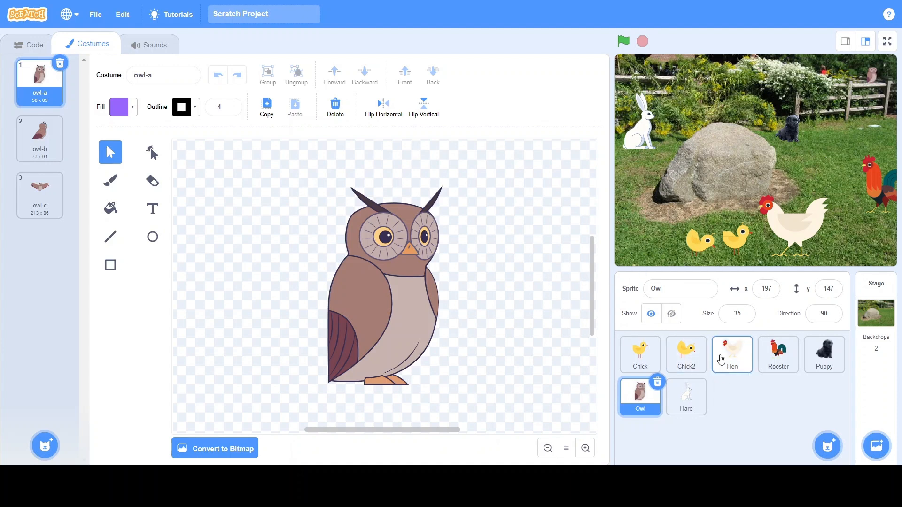
Step: Select the Hare, compare its hare-b and hare-c costumes, and return to hare-a
{"action": "left_click", "coordinate": [685, 411]}
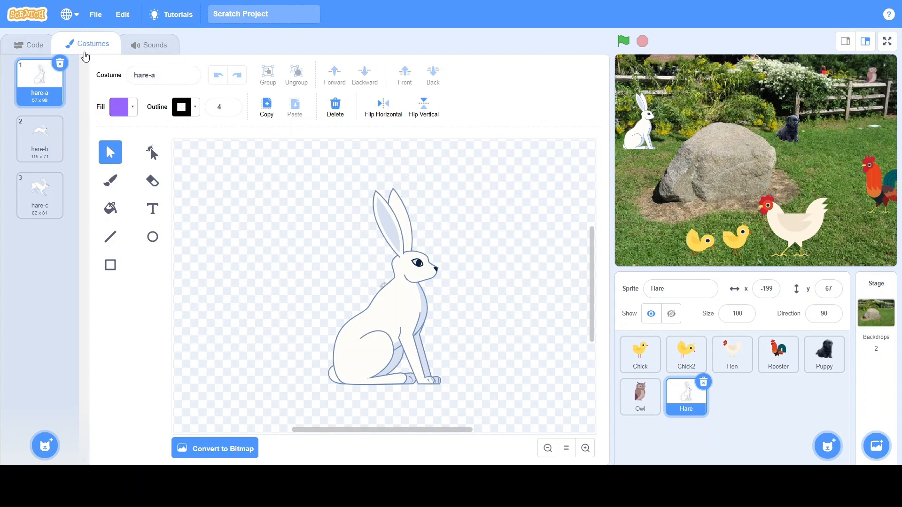
{"action": "left_click", "coordinate": [38, 143]}
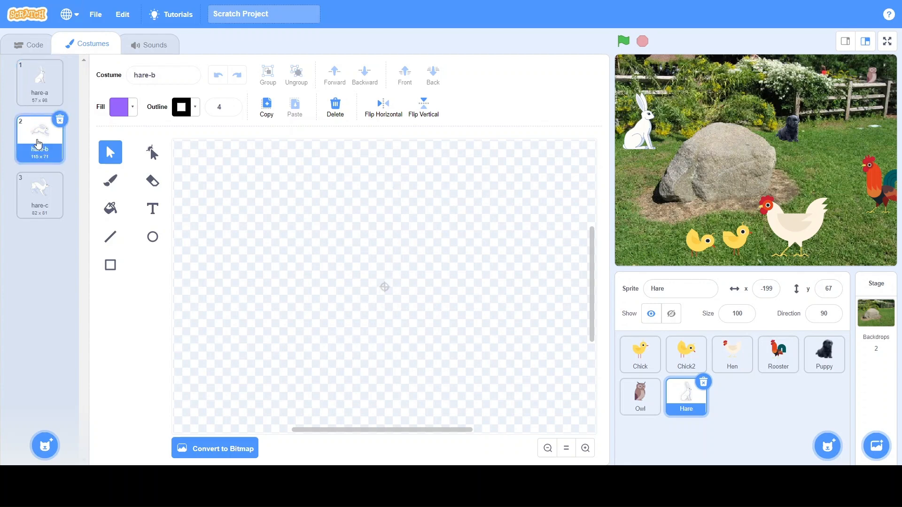
{"action": "left_click", "coordinate": [46, 197]}
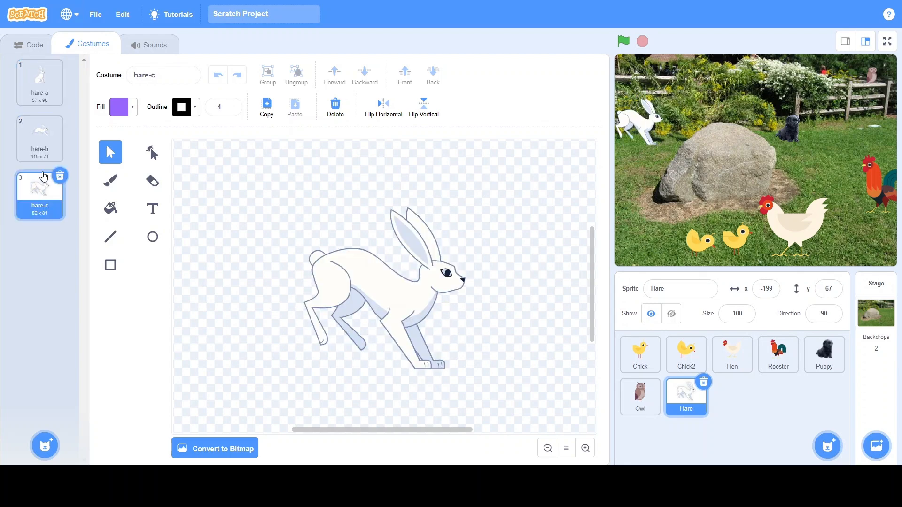
{"action": "left_click", "coordinate": [41, 89]}
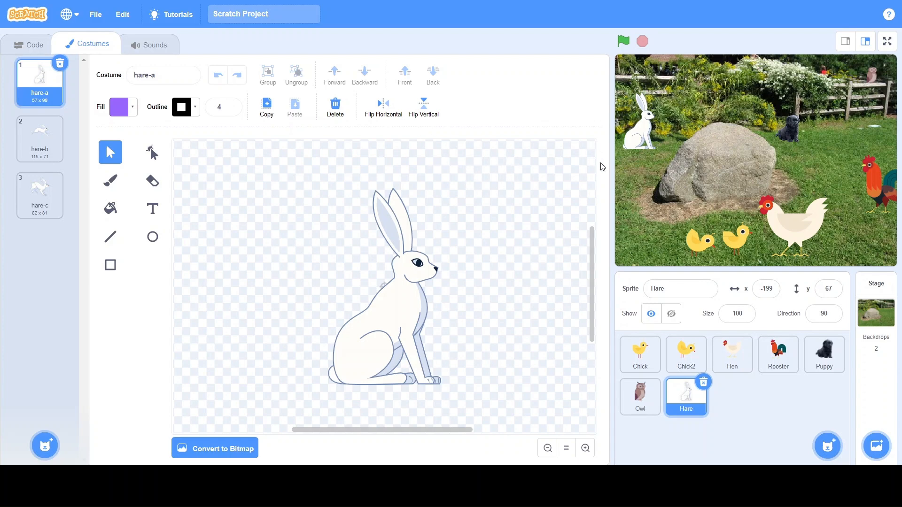
Step: Set the Hare's size to 25 and move it to the grass left of the rock at about x -191, y 42
{"action": "left_click", "coordinate": [754, 314]}
{"action": "key", "text": "BackSpace"}
{"action": "key", "text": "BackSpace"}
{"action": "key", "text": "BackSpace"}
{"action": "type", "text": "25"}
{"action": "key", "text": "Return"}
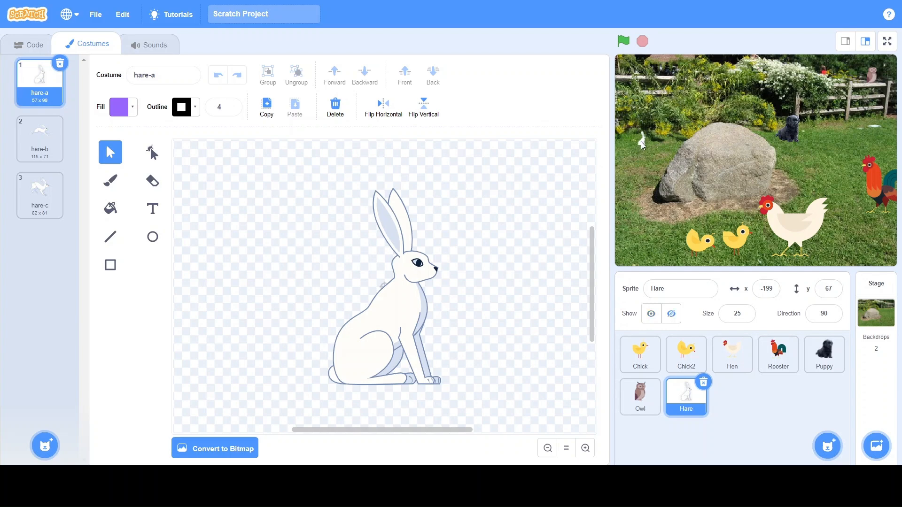
{"action": "left_click_drag", "start_coordinate": [642, 139], "coordinate": [642, 139]}
Step: Set the Hare's size to 35 and place it on the grass left of the rock at about x -189, y 45
{"action": "left_click", "coordinate": [749, 308]}
{"action": "key", "text": "BackSpace"}
{"action": "key", "text": "BackSpace"}
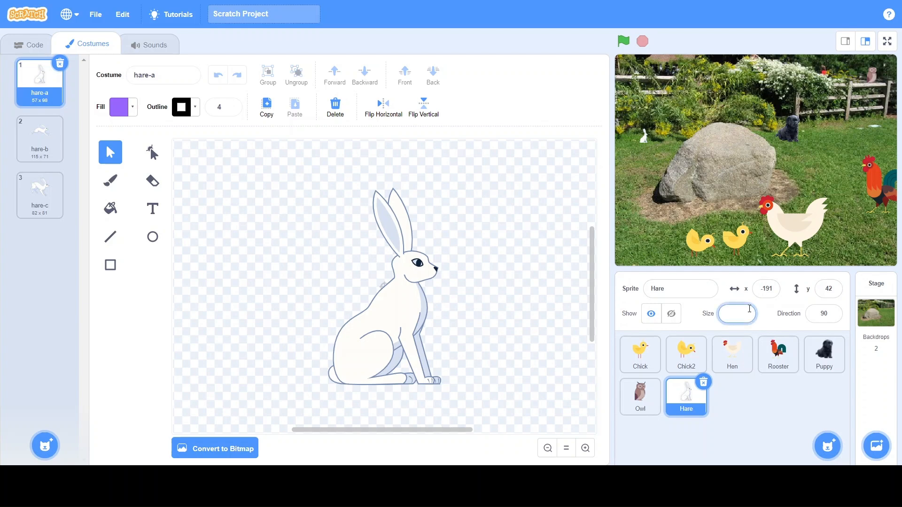
{"action": "type", "text": "35"}
{"action": "left_click", "coordinate": [722, 220]}
{"action": "left_click_drag", "start_coordinate": [643, 136], "coordinate": [646, 137]}
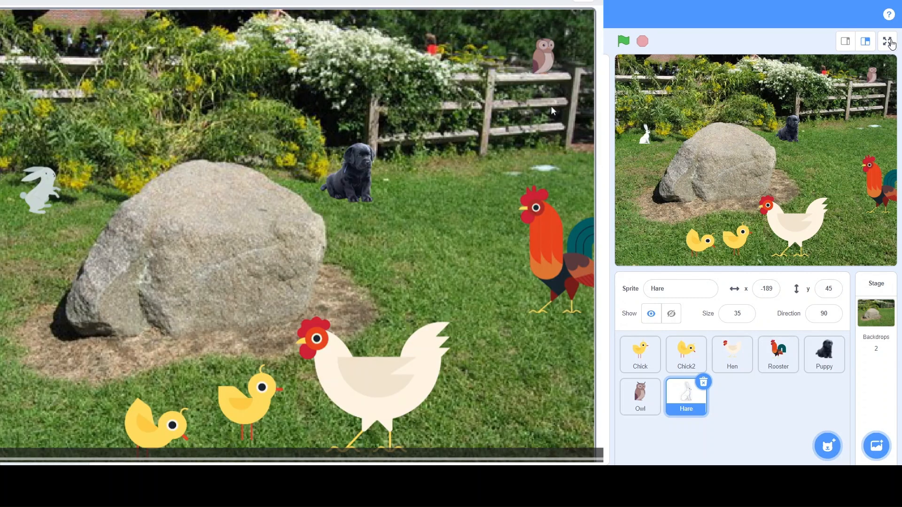
Step: View the finished scene in full screen and return to the editor
{"action": "left_click", "coordinate": [889, 42]}
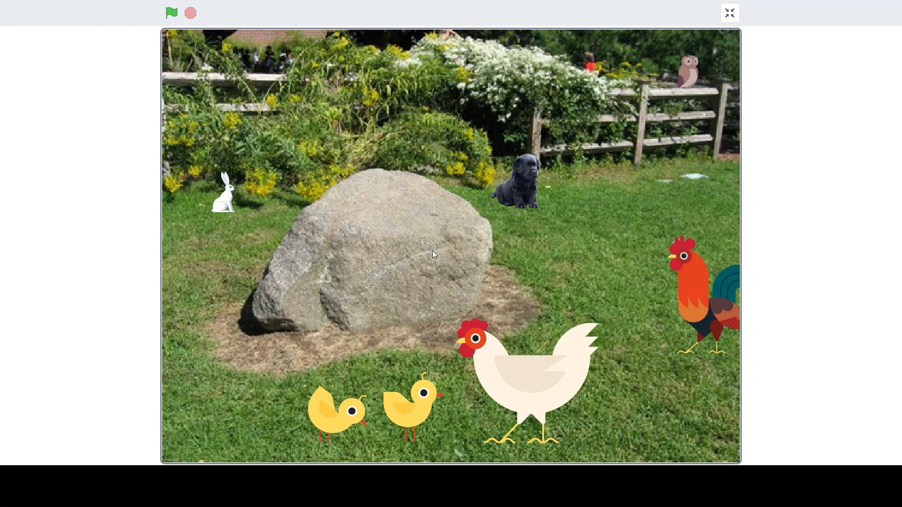
{"action": "left_click", "coordinate": [729, 14]}
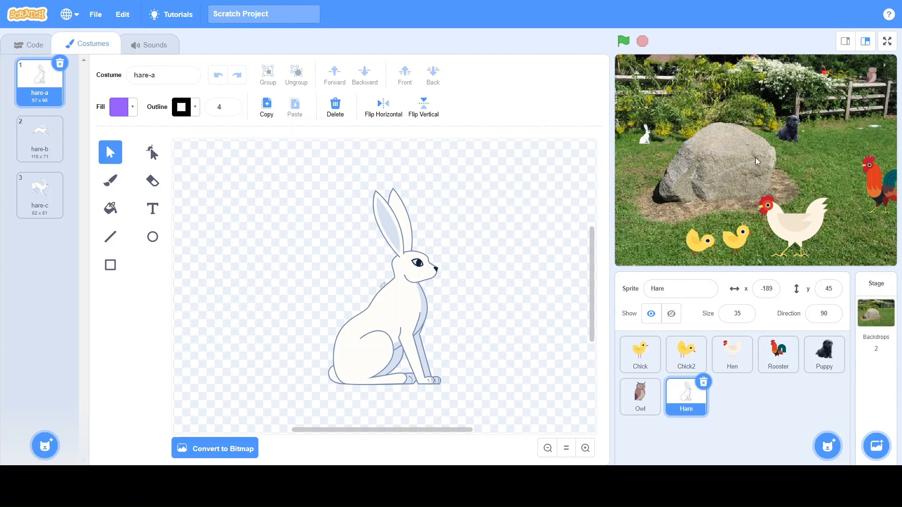
{"action": "mouse_move", "coordinate": [829, 446]}
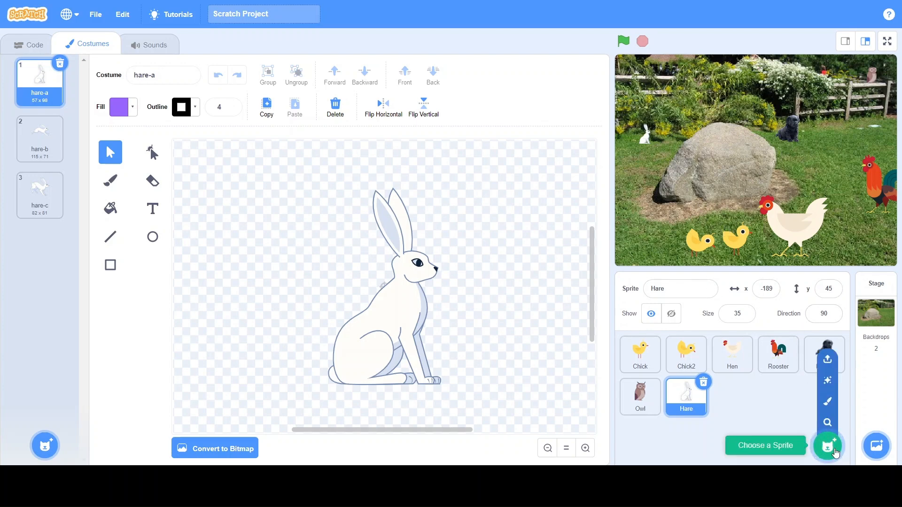
{"action": "left_click", "coordinate": [744, 321]}
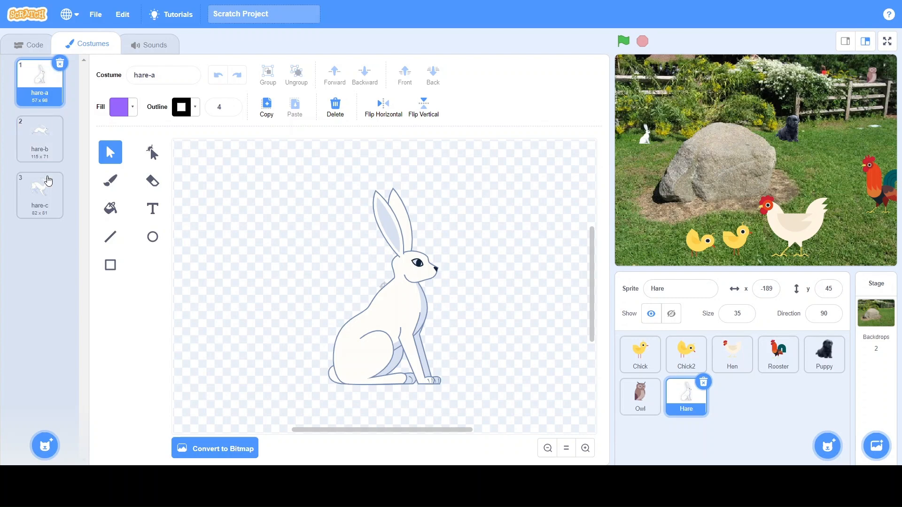
Step: Preview the Hare's running costumes hare-b and hare-c once more, and switch back to the sitting hare-a
{"action": "left_click", "coordinate": [39, 144]}
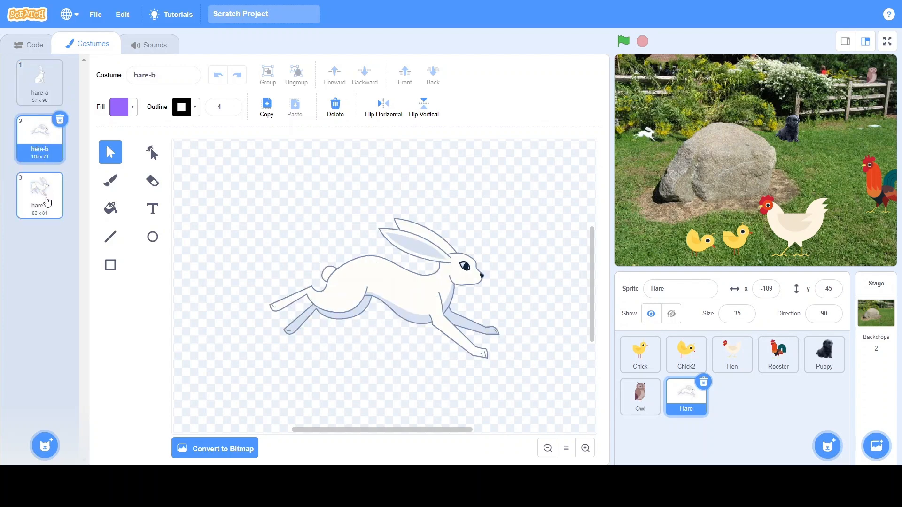
{"action": "left_click", "coordinate": [47, 202]}
{"action": "left_click", "coordinate": [45, 89]}
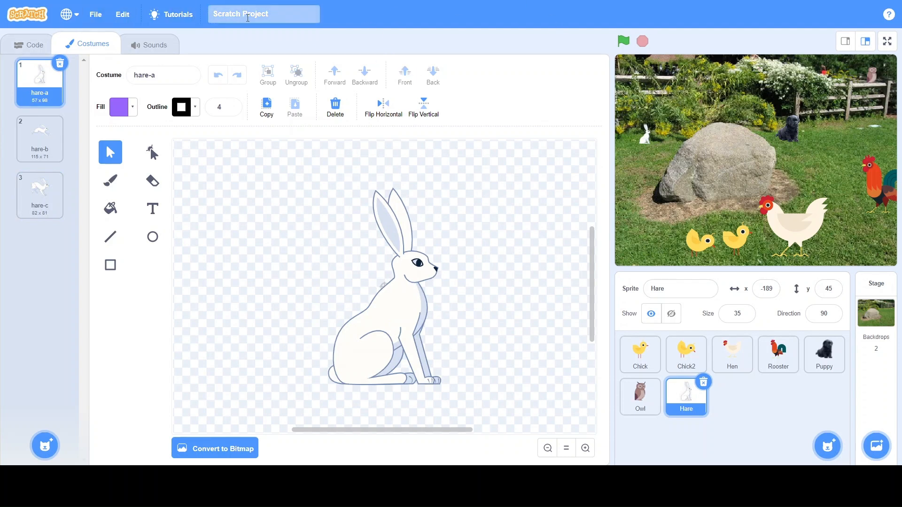
Step: Show the Hare's code area and rename the project to "let's create a scene"
{"action": "left_click", "coordinate": [285, 13]}
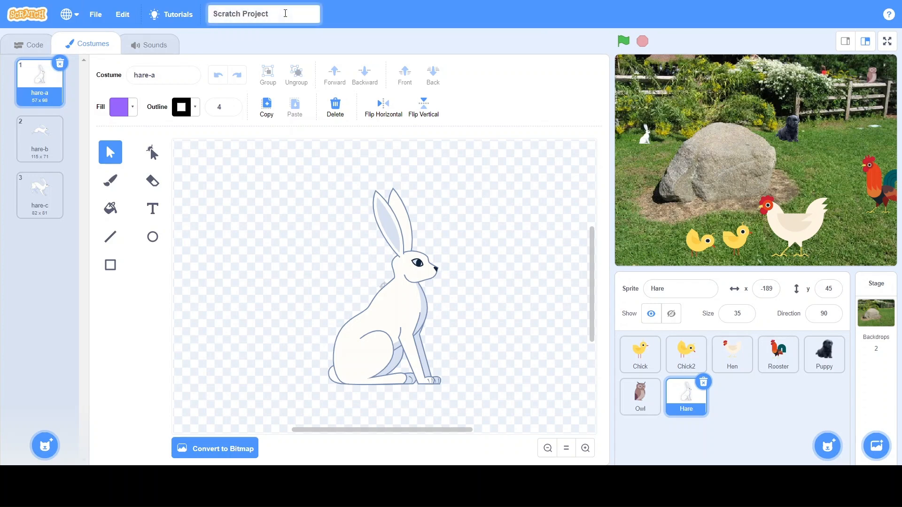
{"action": "left_click", "coordinate": [28, 44]}
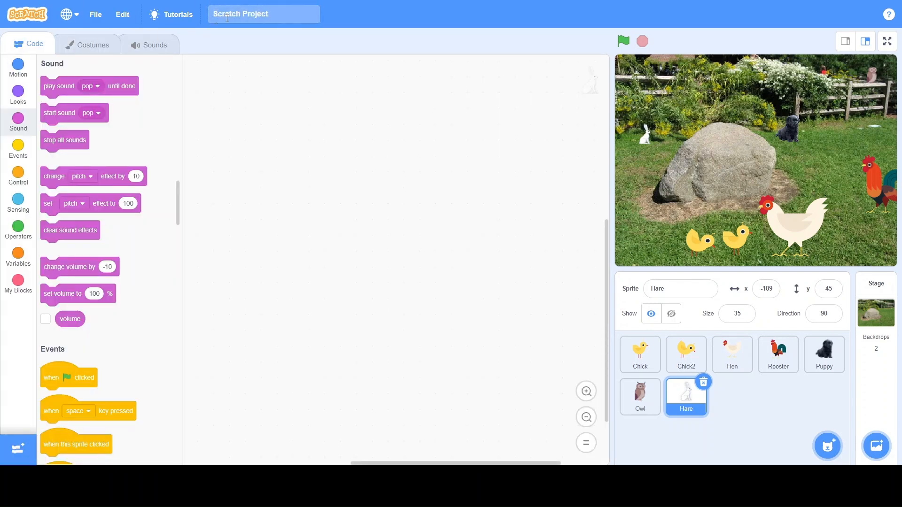
{"action": "left_click", "coordinate": [281, 22]}
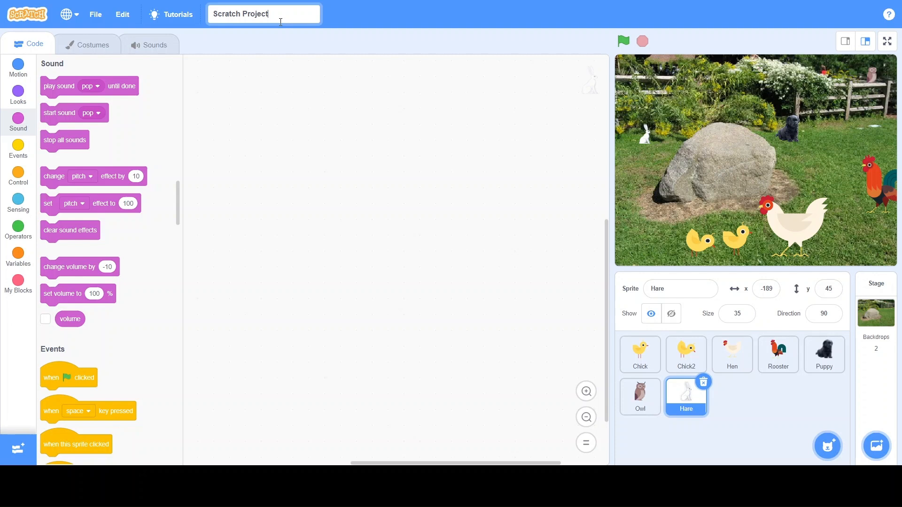
{"action": "key", "text": "BackSpace"}
{"action": "key", "text": "BackSpace"}
{"action": "key", "text": "BackSpace"}
{"action": "key", "text": "BackSpace"}
{"action": "key", "text": "BackSpace"}
{"action": "key", "text": "BackSpace"}
{"action": "key", "text": "BackSpace"}
{"action": "key", "text": "BackSpace"}
{"action": "key", "text": "BackSpace"}
{"action": "key", "text": "BackSpace"}
{"action": "key", "text": "BackSpace"}
{"action": "key", "text": "BackSpace"}
{"action": "key", "text": "BackSpace"}
{"action": "key", "text": "BackSpace"}
{"action": "type", "text": "lets"}
{"action": "type", "text": "e"}
{"action": "left_click", "coordinate": [301, 86]}
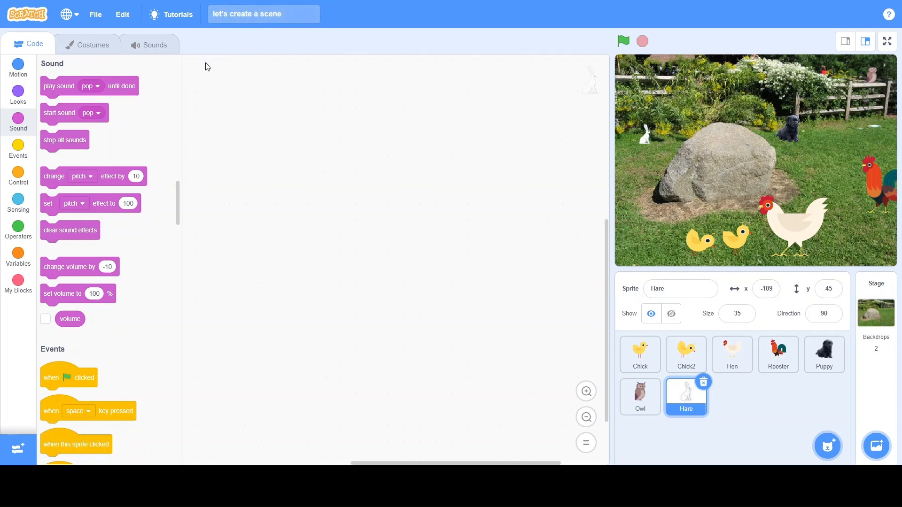
Step: Save the project to the computer
{"action": "left_click", "coordinate": [107, 24]}
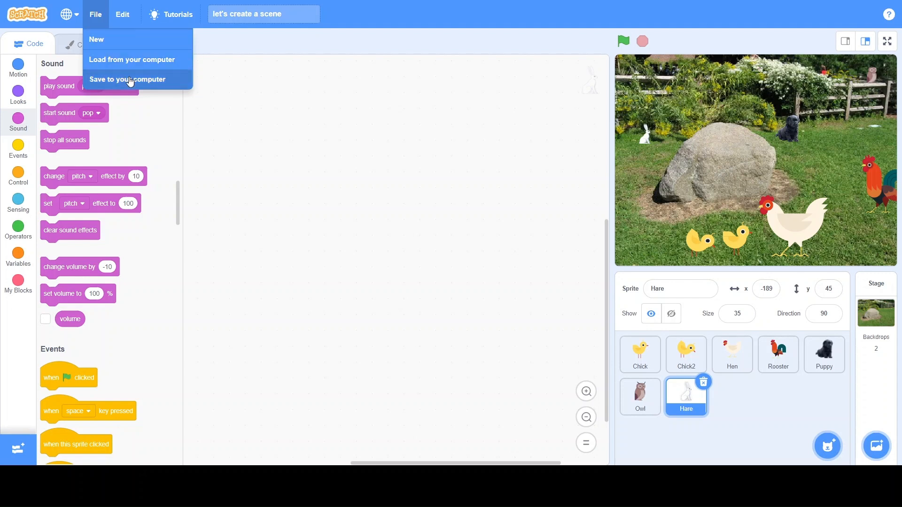